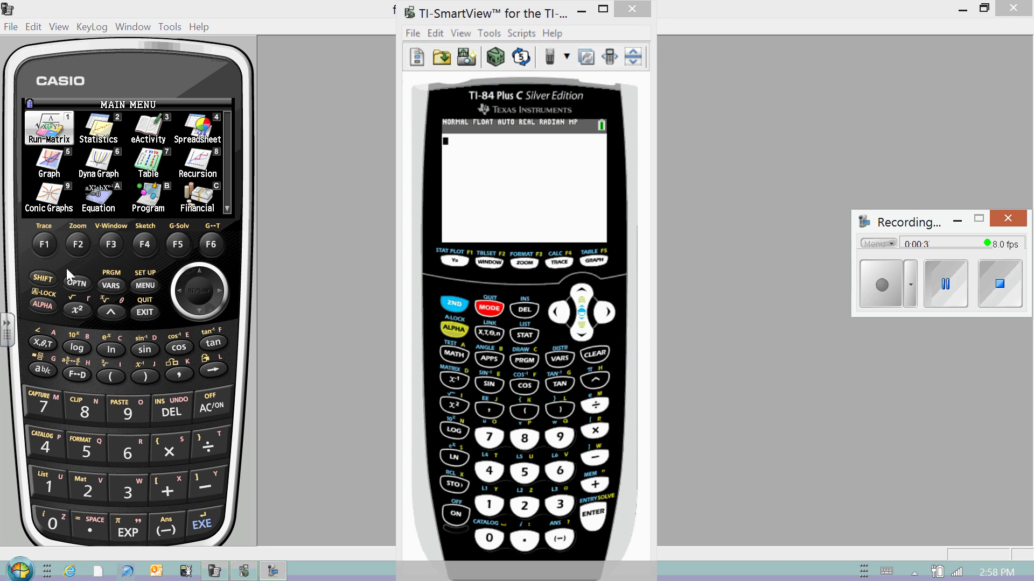
# Show the graphing function lists on both the Casio and the TI-84
pyautogui.click(99, 452)
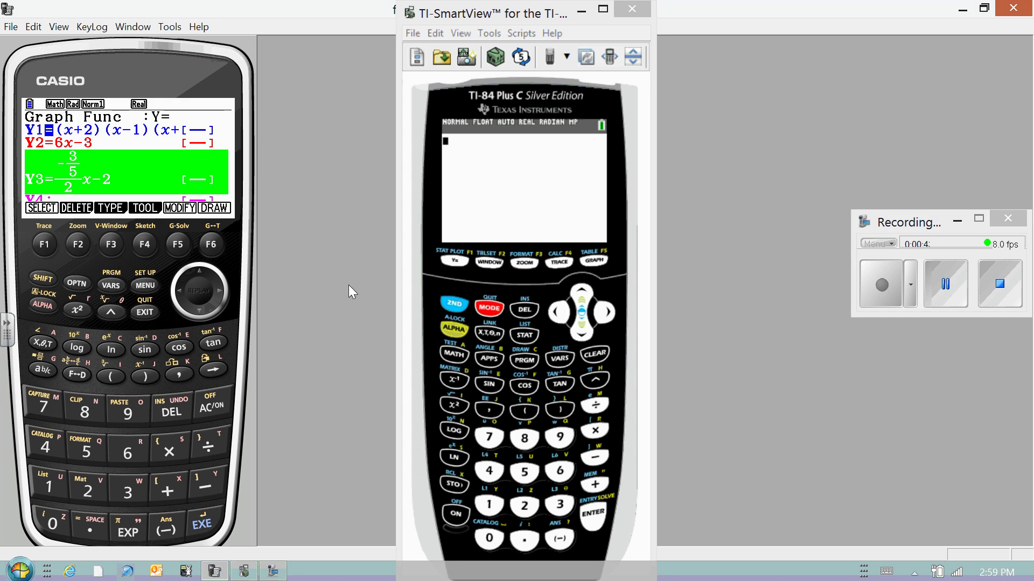
pyautogui.hotkey('alt', 'Tab')
pyautogui.press('F1')
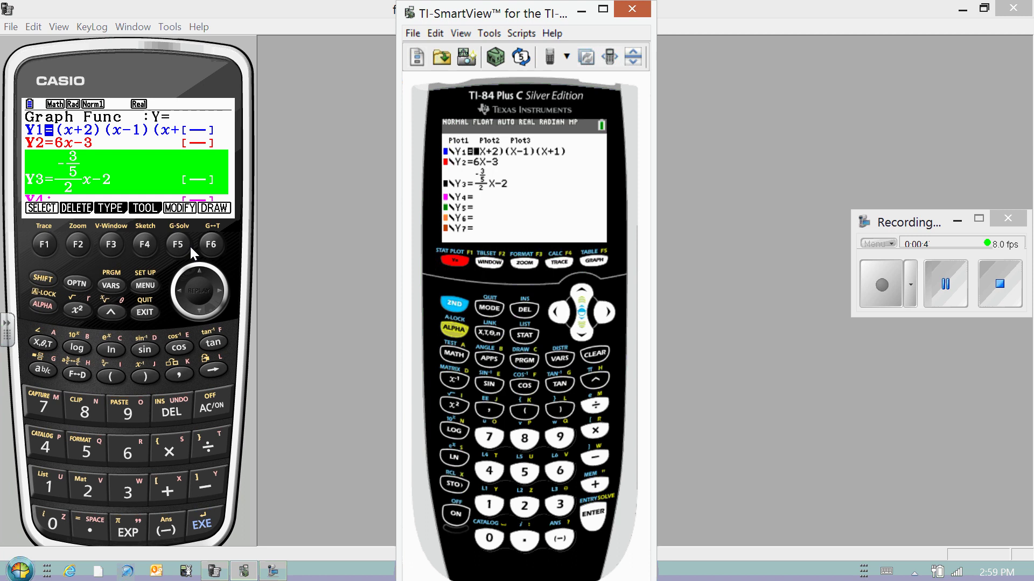
# On the Casio, move up to Y1 and step to the end of (x+2)(x−1)(x+1)
pyautogui.click(199, 267)
pyautogui.click(198, 267)
pyautogui.click(198, 267)
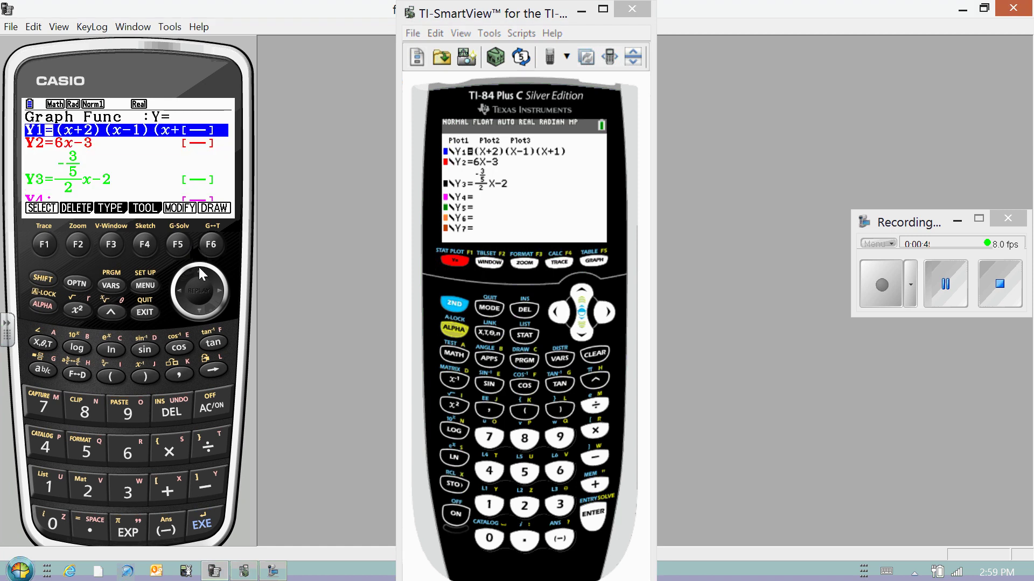
pyautogui.click(219, 289)
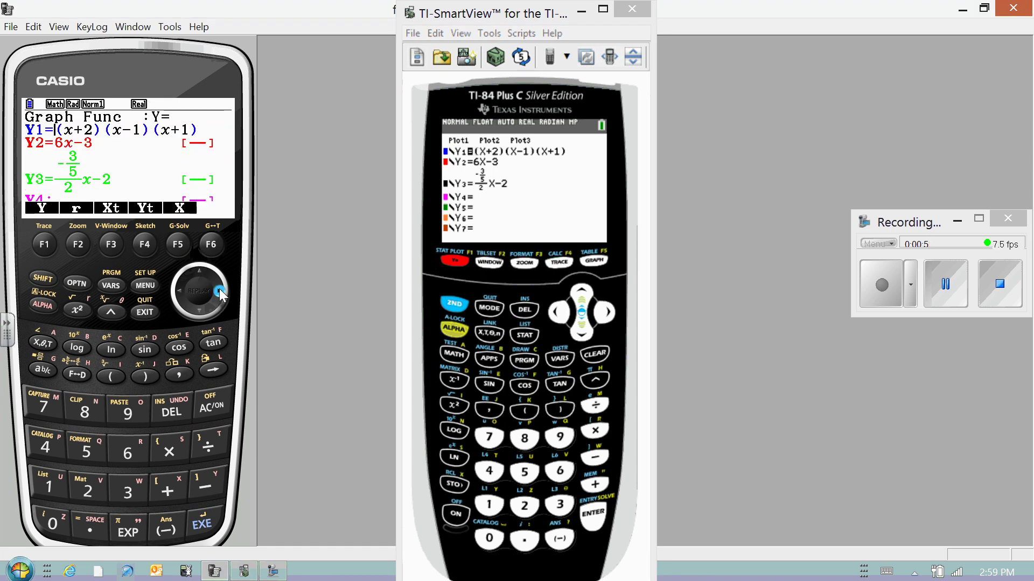
pyautogui.click(220, 290)
pyautogui.click(221, 289)
pyautogui.click(221, 290)
pyautogui.click(222, 290)
pyautogui.click(222, 288)
pyautogui.click(223, 288)
pyautogui.click(222, 289)
pyautogui.click(222, 288)
pyautogui.click(222, 288)
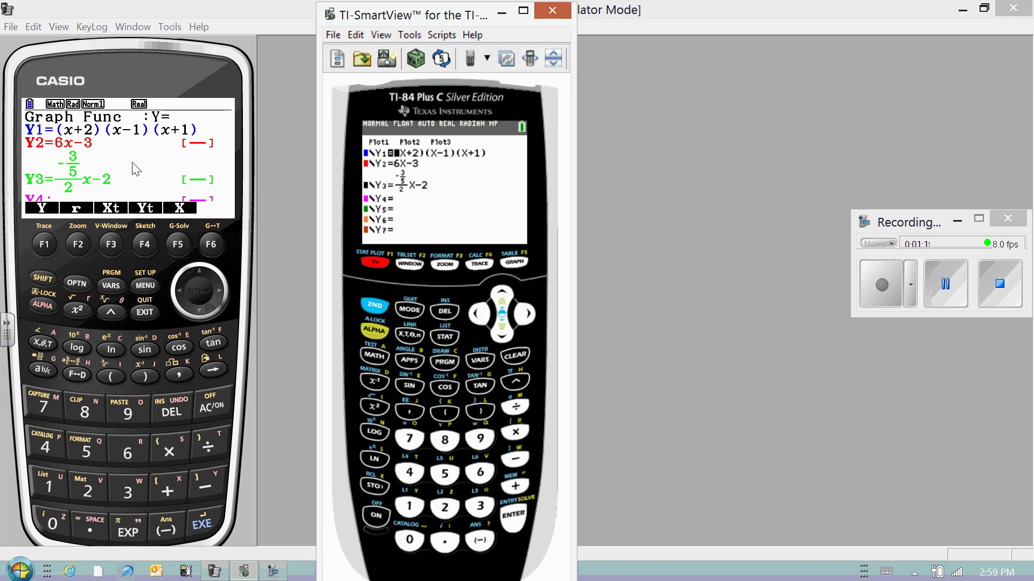
pyautogui.click(200, 312)
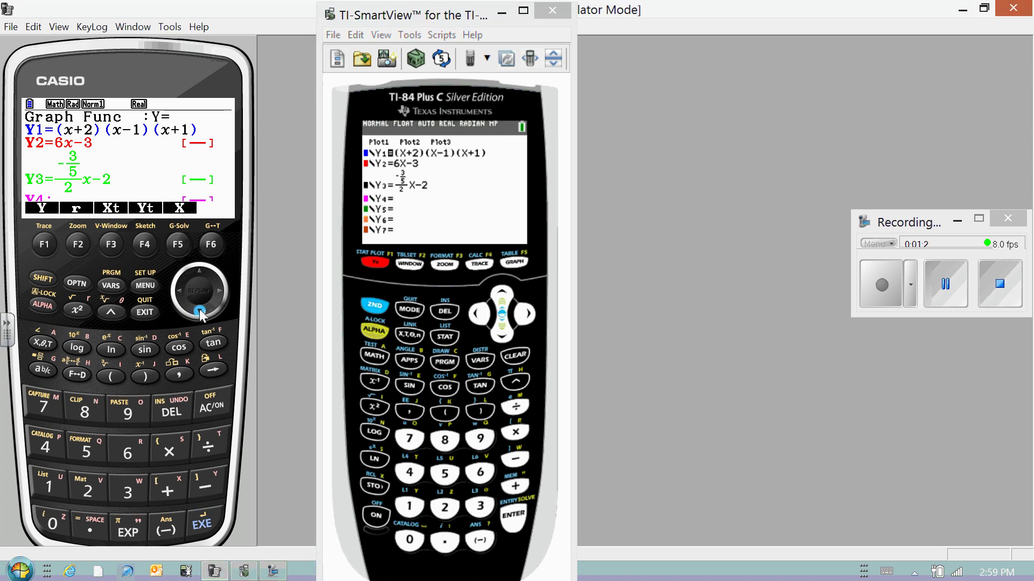
pyautogui.click(221, 291)
pyautogui.click(203, 524)
pyautogui.click(197, 310)
pyautogui.click(198, 309)
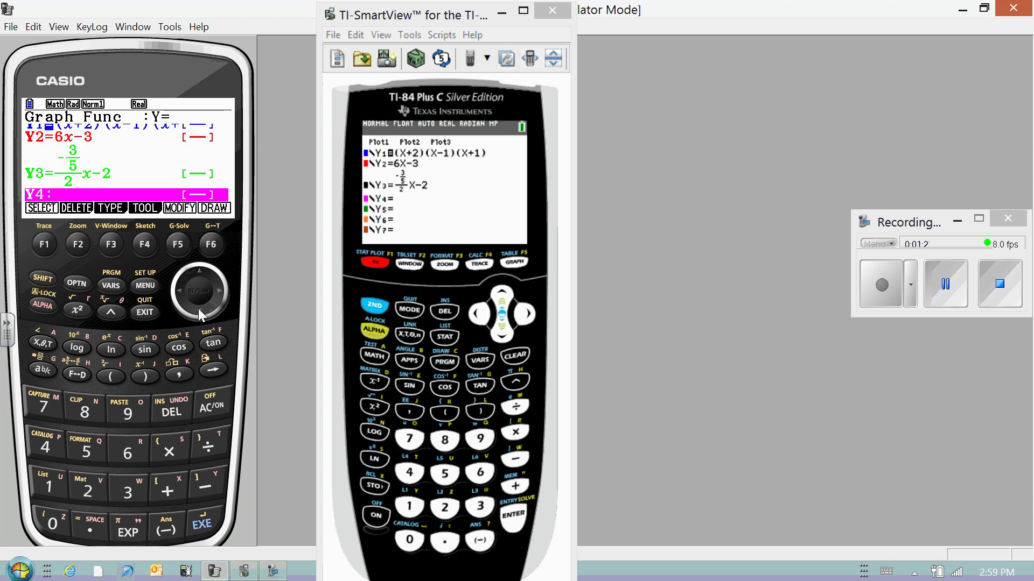
pyautogui.click(197, 308)
pyautogui.click(199, 309)
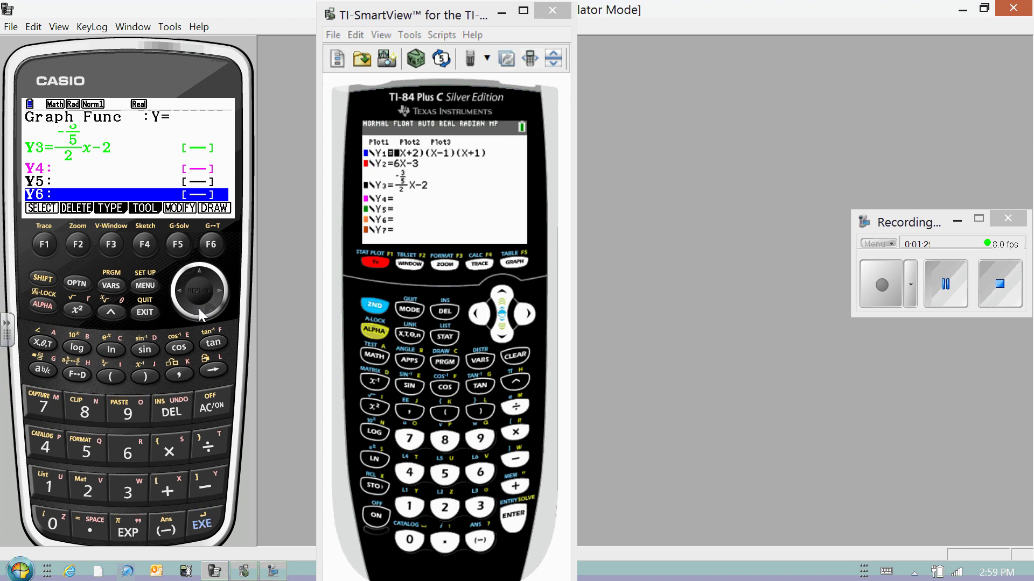
pyautogui.click(199, 308)
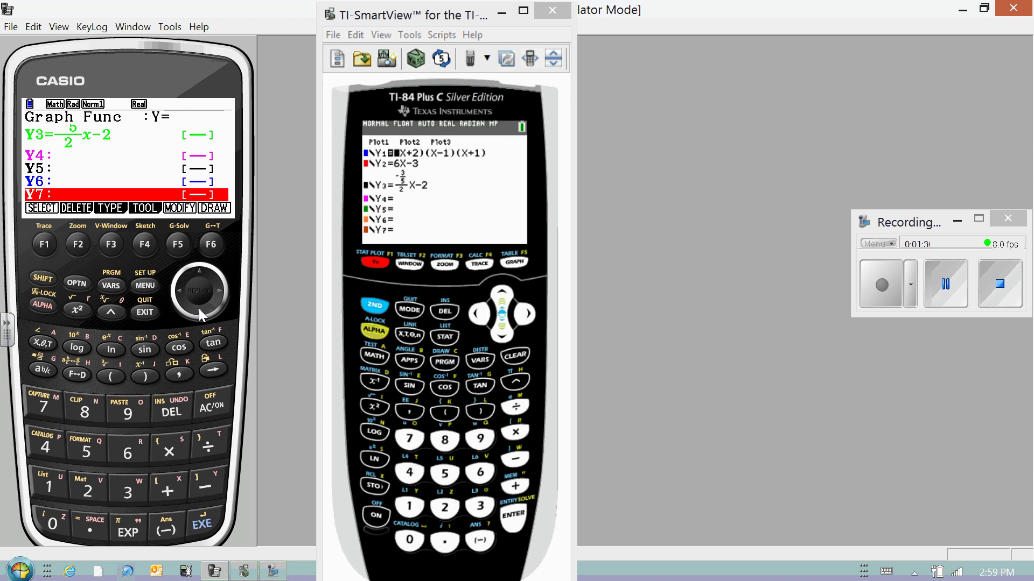
pyautogui.click(201, 272)
pyautogui.click(202, 272)
pyautogui.click(201, 272)
pyautogui.click(201, 272)
pyautogui.click(200, 271)
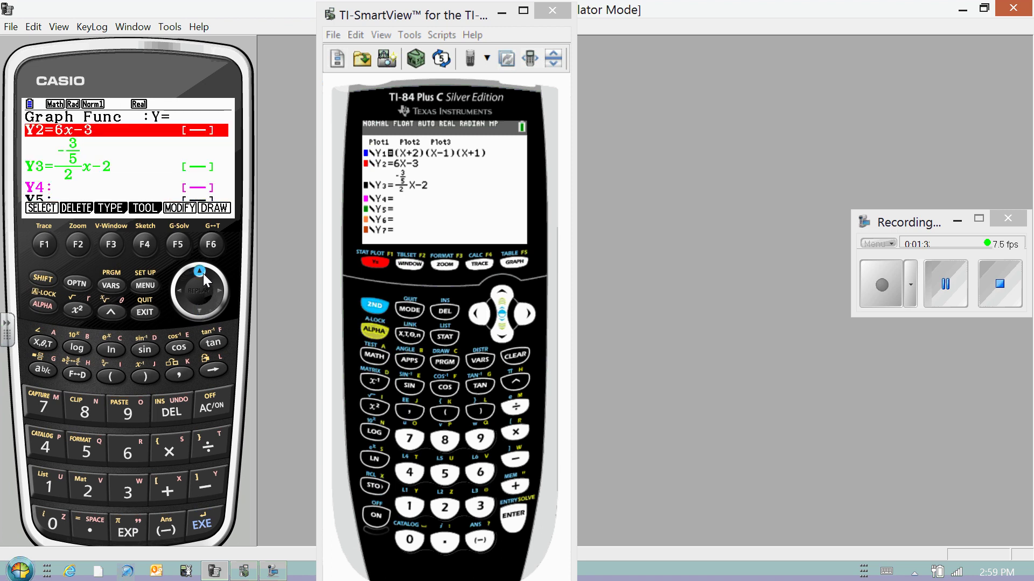
pyautogui.click(203, 273)
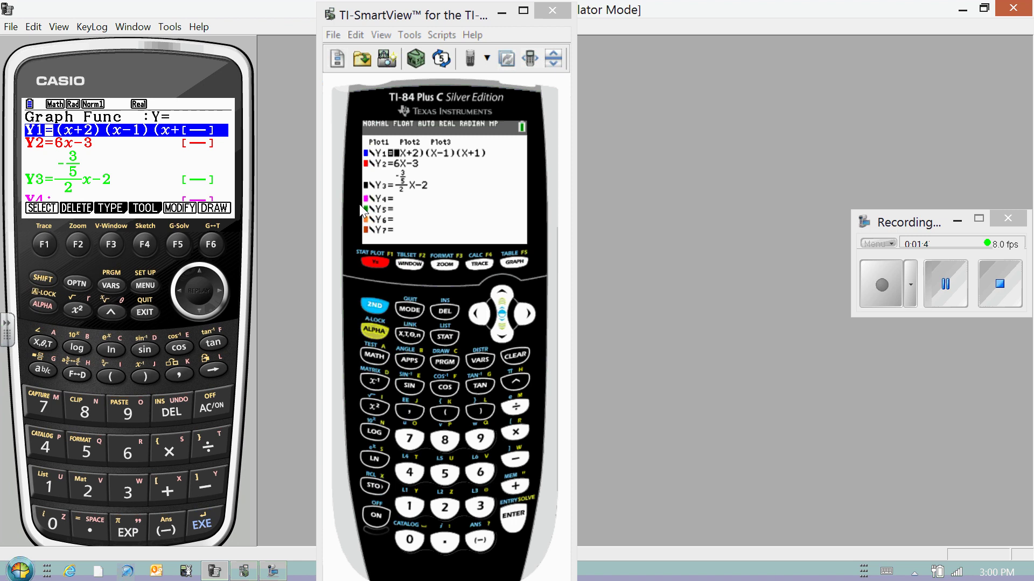
# Draw the graph of the cubic Y1 on the TI-84 and on the Casio
pyautogui.click(340, 178)
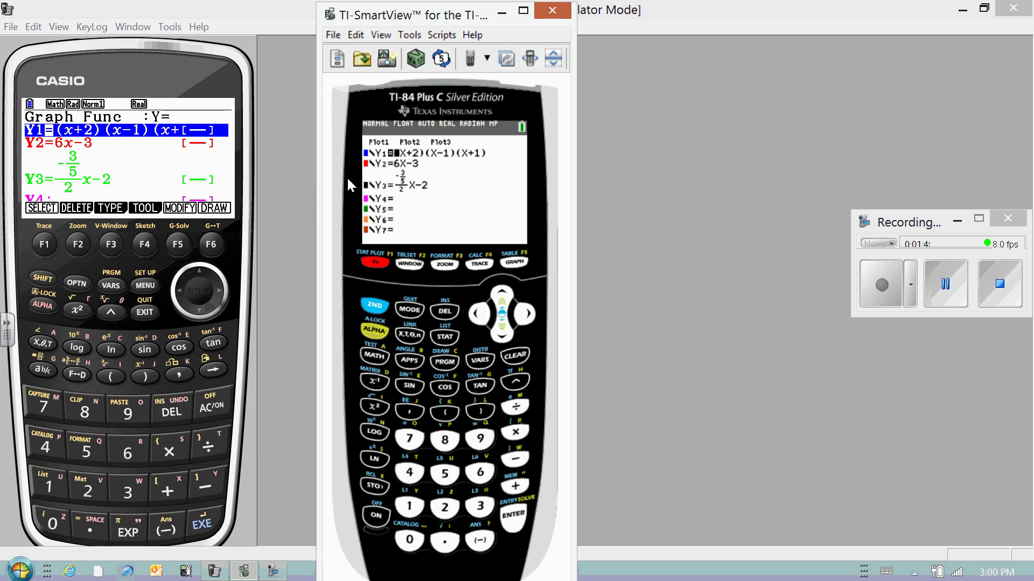
pyautogui.press('F5')
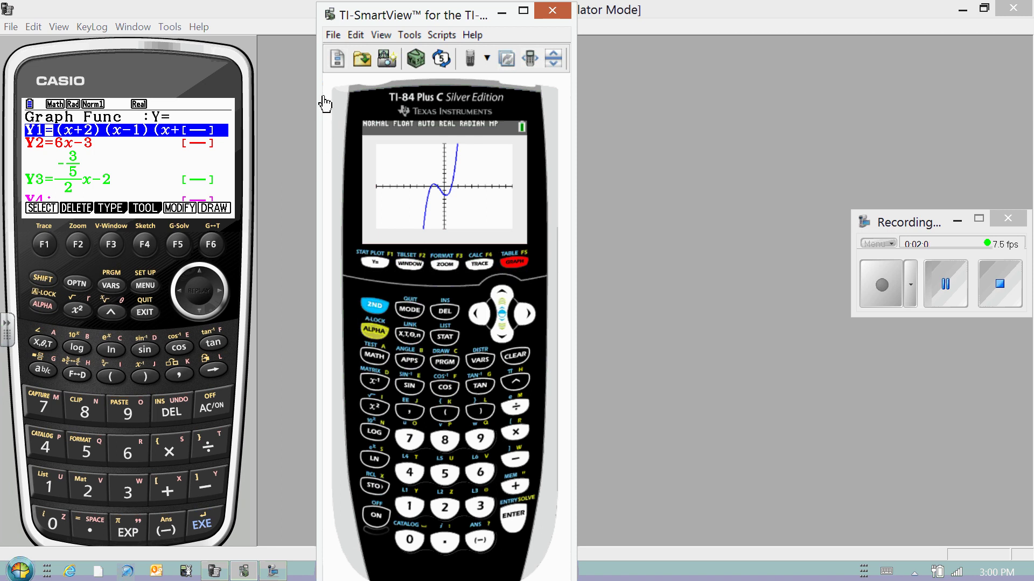
pyautogui.click(215, 247)
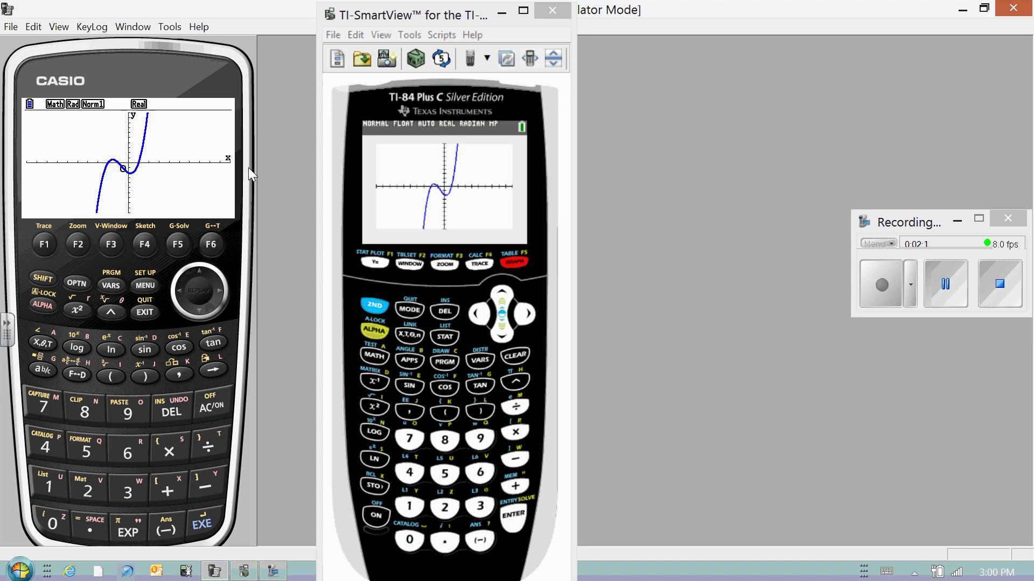
# Return both calculators to their function lists, with the Casio cursor on Y2
pyautogui.hotkey('alt', 'Tab')
pyautogui.press('F1')
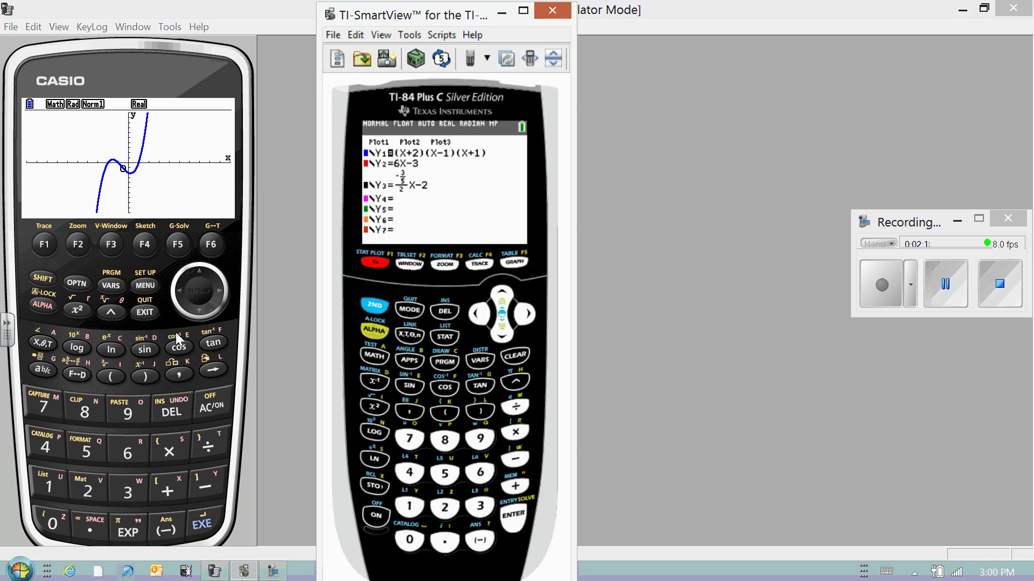
pyautogui.click(151, 311)
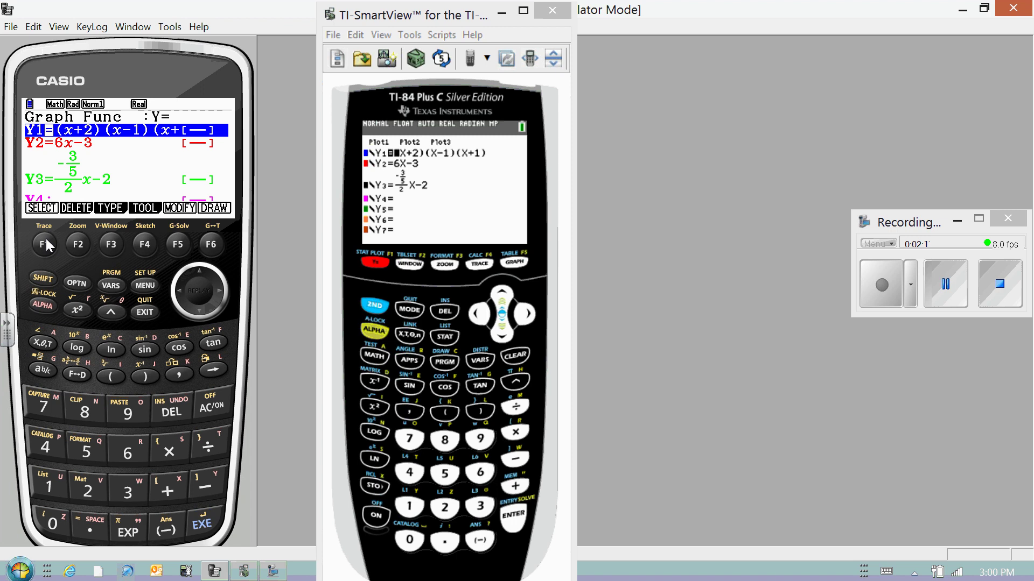
pyautogui.click(199, 311)
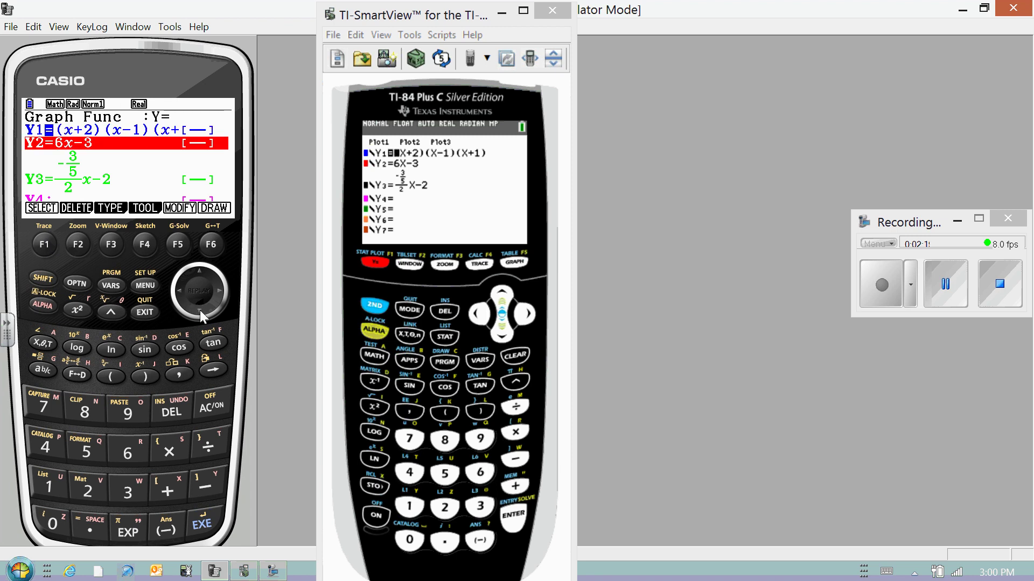
# On the TI-84, switch on graphing for Y2=6X−3 and Y3
pyautogui.click(333, 222)
pyautogui.press('Down')
pyautogui.press('BackSpace')
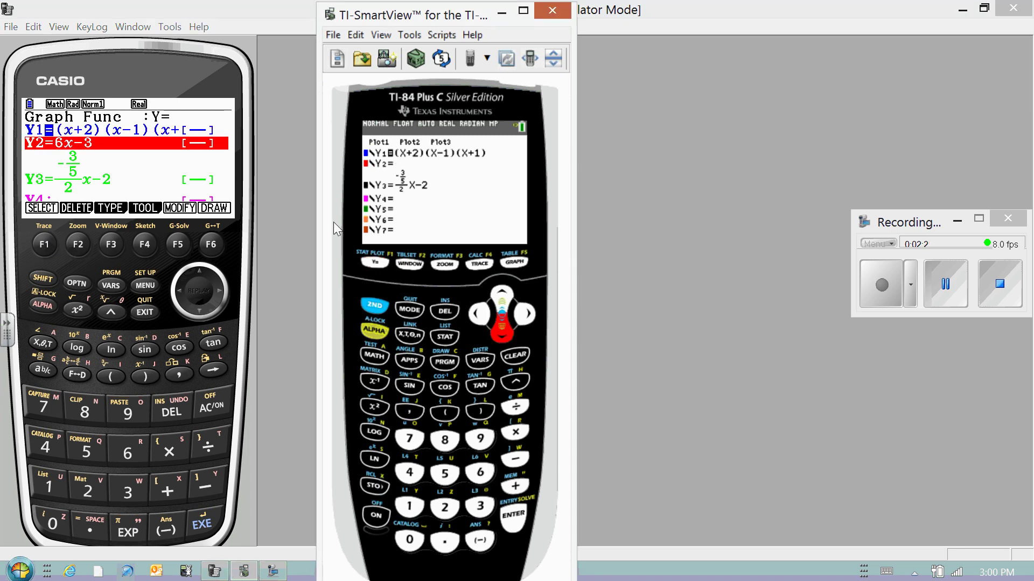
pyautogui.press('Left')
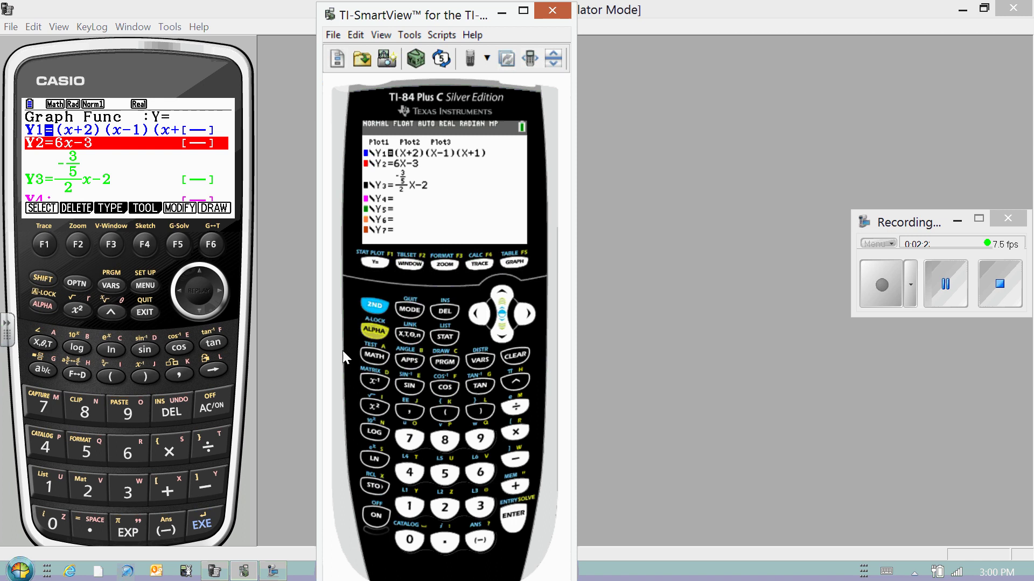
pyautogui.press('Return')
pyautogui.press('Down')
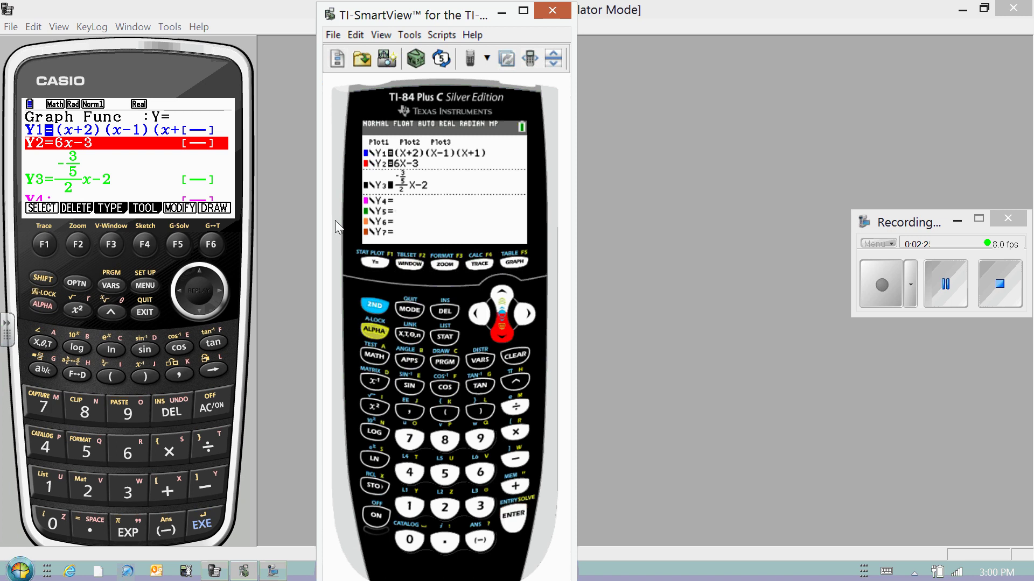
pyautogui.press('Left')
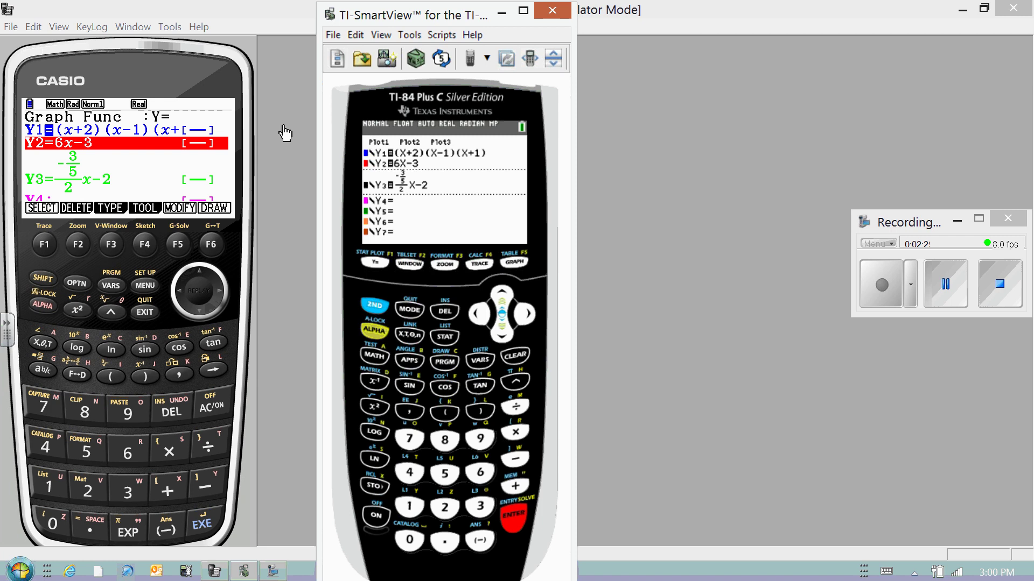
# On the Casio, select Y2 and Y3 for graphing
pyautogui.click(42, 247)
pyautogui.click(201, 311)
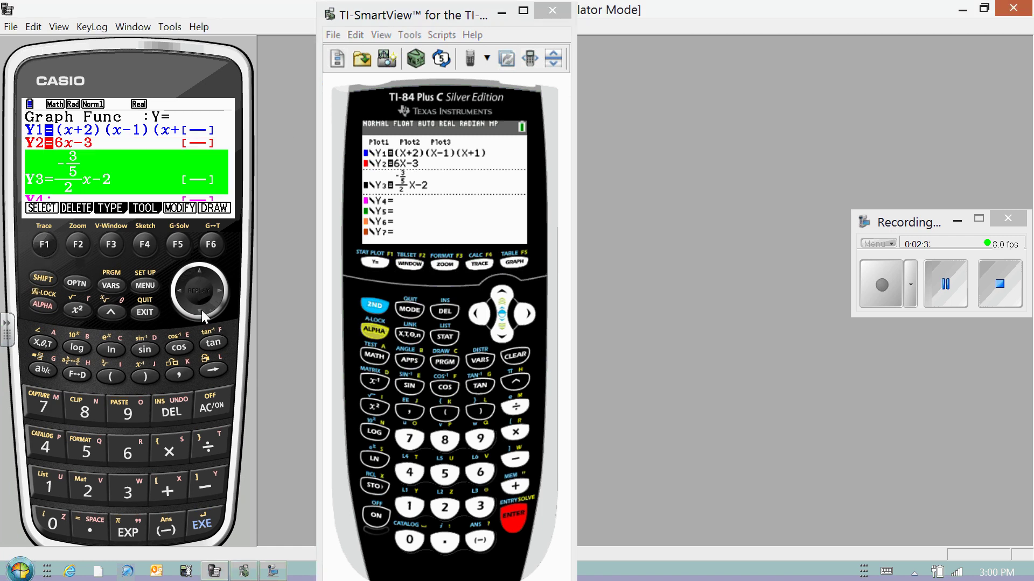
pyautogui.click(44, 245)
# Redraw both graphs showing the cubic together with lines Y2=6x−3 and Y3
pyautogui.click(516, 262)
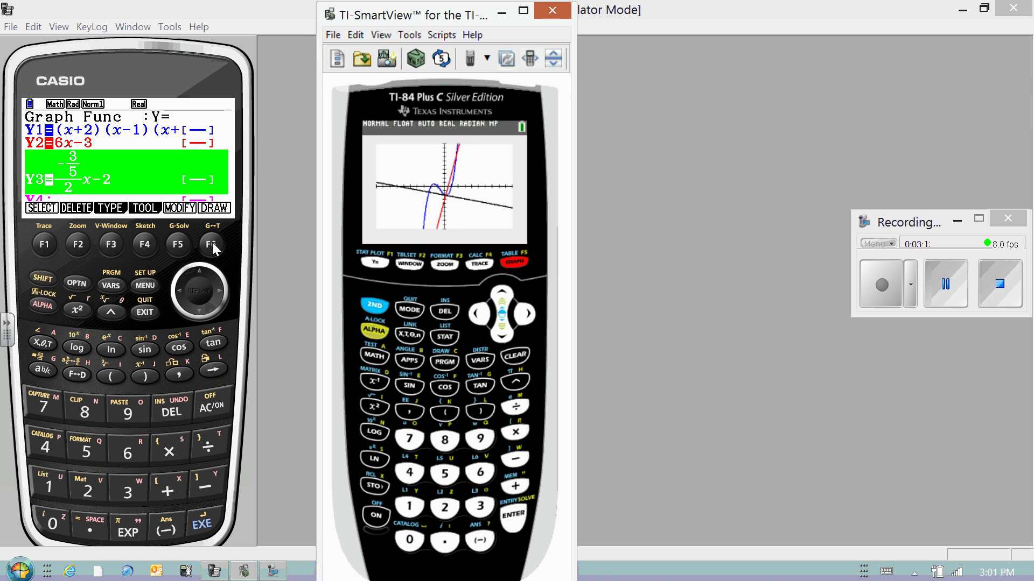
pyautogui.click(212, 243)
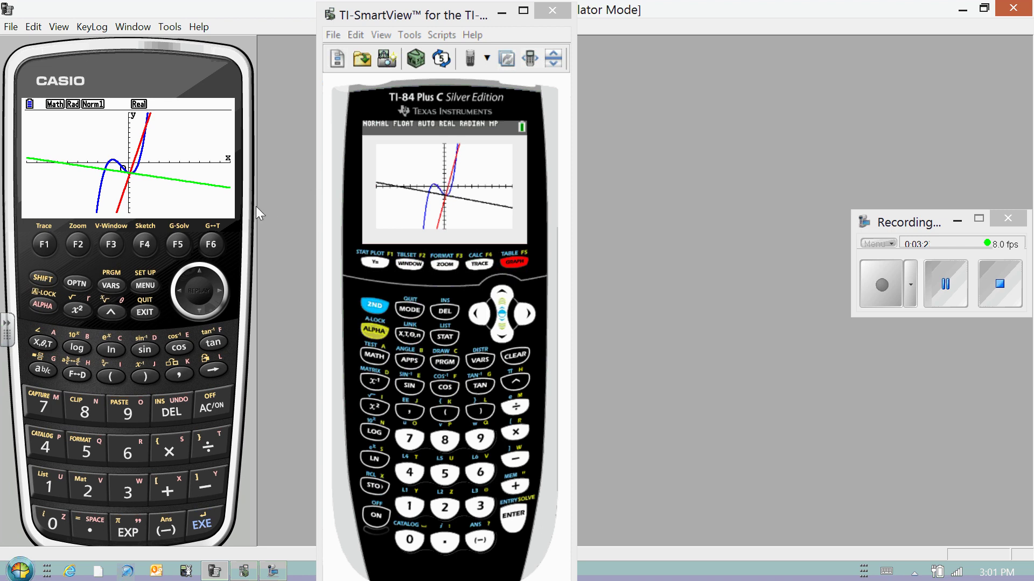
# Use the TI-84 zero routine with left and right bounds to find the cubic's zero at X=1
pyautogui.click(319, 183)
pyautogui.press('F4')
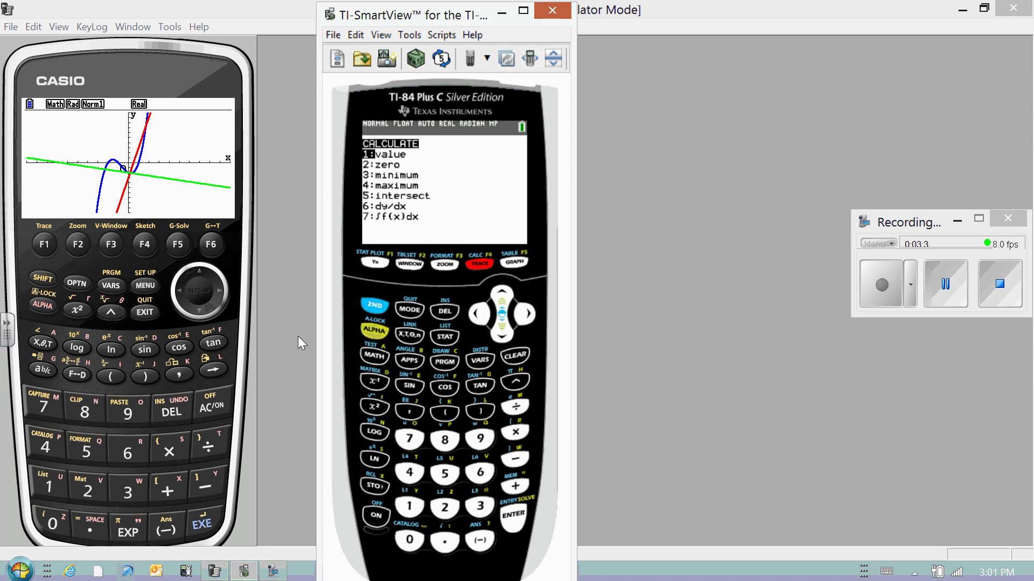
pyautogui.press('2')
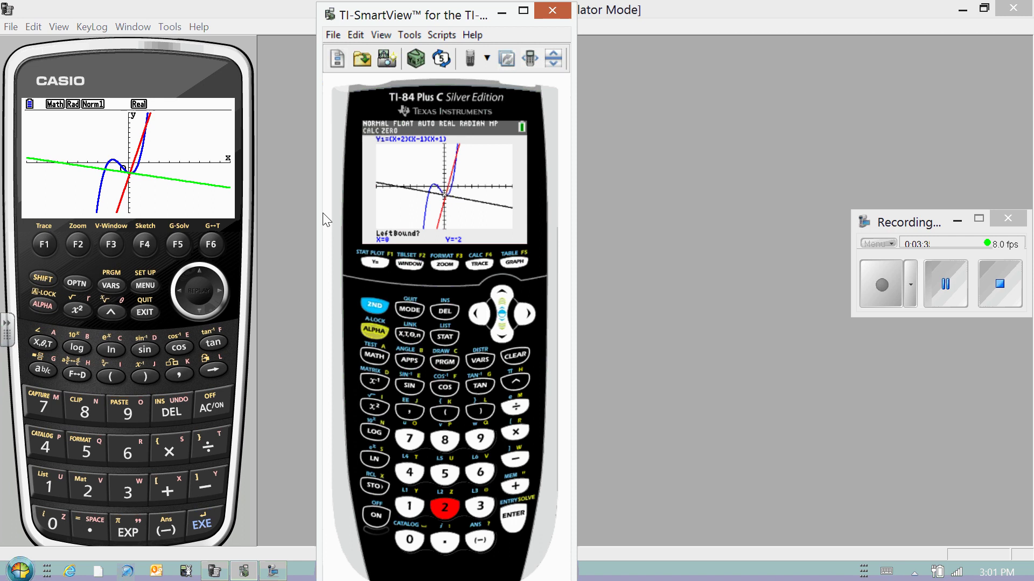
pyautogui.press('Left')
pyautogui.press('Left')
pyautogui.press('Left')
pyautogui.press('Left')
pyautogui.press('Left')
pyautogui.press('Left')
pyautogui.press('Left')
pyautogui.press('Left')
pyautogui.press('Left')
pyautogui.press('Left')
pyautogui.press('Left')
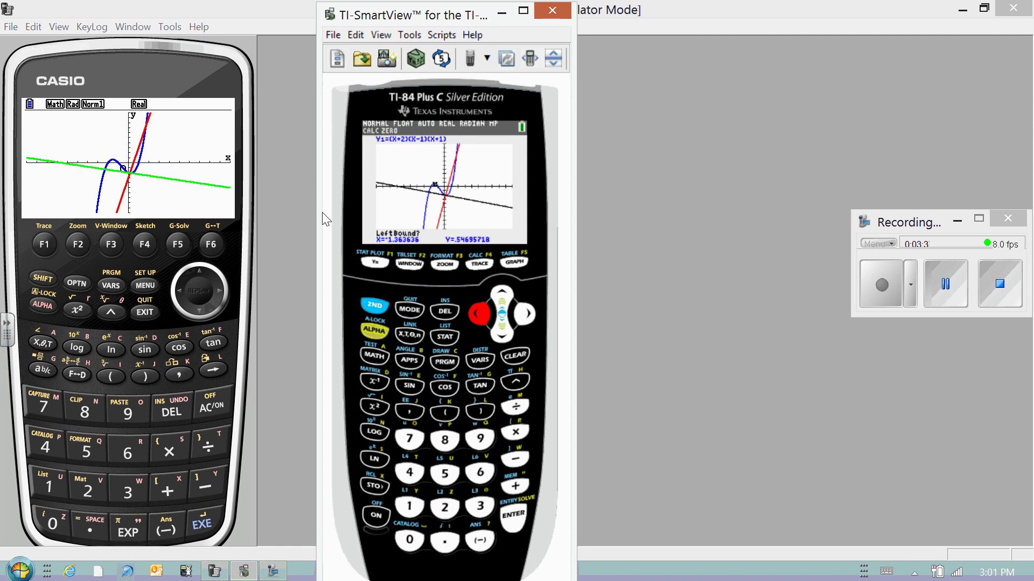
pyautogui.press('Left')
pyautogui.press('Left')
pyautogui.press('Left')
pyautogui.press('Left')
pyautogui.press('Return')
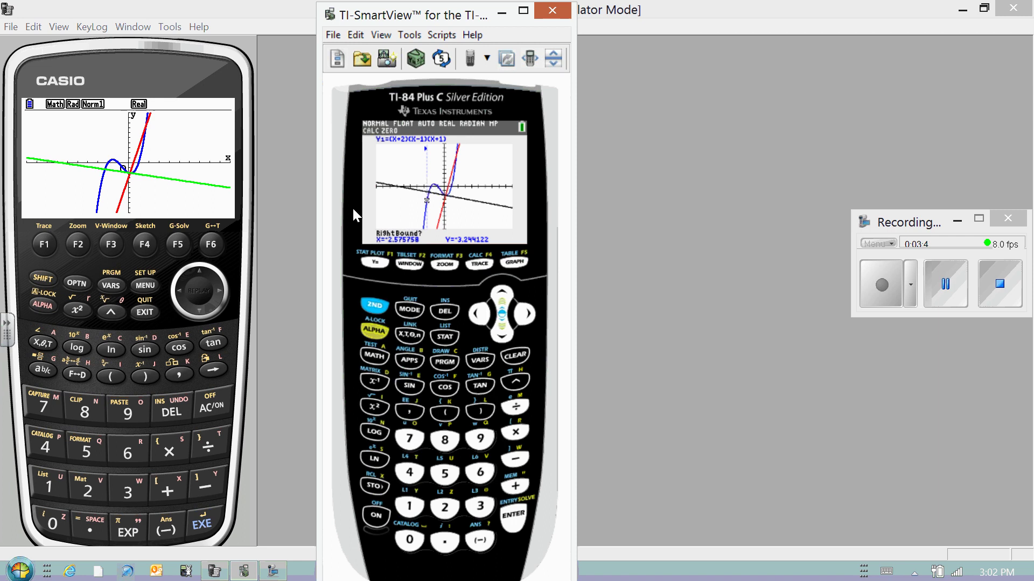
pyautogui.press('Right')
pyautogui.press('Right')
pyautogui.press('Right')
pyautogui.press('Right')
pyautogui.press('Right')
pyautogui.press('Right')
pyautogui.press('Right')
pyautogui.press('Right')
pyautogui.press('Right')
pyautogui.press('Right')
pyautogui.press('Right')
pyautogui.press('Right')
pyautogui.press('Right')
pyautogui.press('Right')
pyautogui.press('Right')
pyautogui.press('Right')
pyautogui.press('Right')
pyautogui.press('Right')
pyautogui.press('Right')
pyautogui.press('Right')
pyautogui.press('Right')
pyautogui.press('Right')
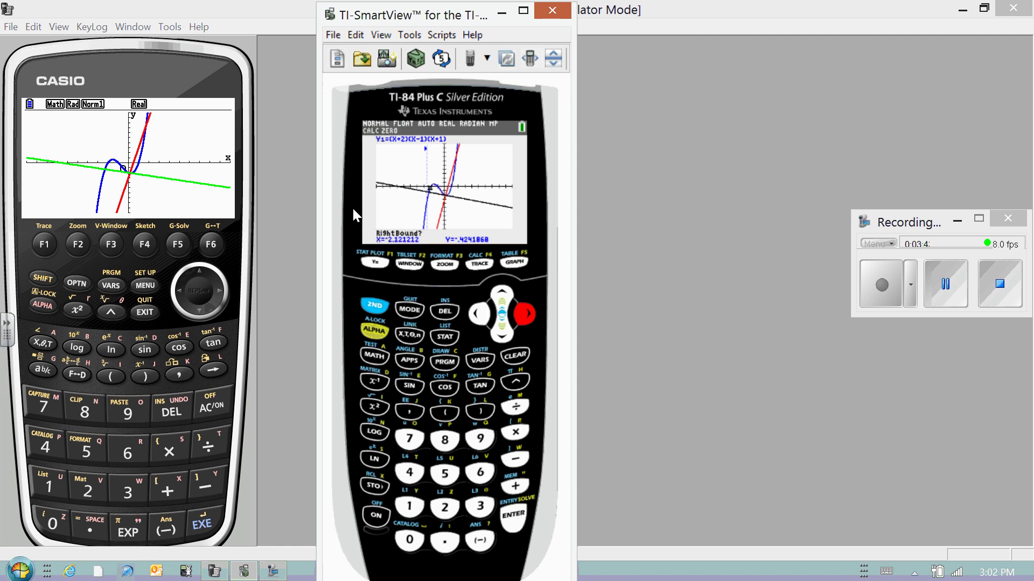
pyautogui.press('Right')
pyautogui.press('Right')
pyautogui.press('Right')
pyautogui.press('Right')
pyautogui.press('Right')
pyautogui.press('Right')
pyautogui.press('Right')
pyautogui.press('Right')
pyautogui.press('Right')
pyautogui.press('Right')
pyautogui.press('Right')
pyautogui.press('Right')
pyautogui.press('Right')
pyautogui.press('Right')
pyautogui.press('Right')
pyautogui.press('Right')
pyautogui.press('Right')
pyautogui.press('Return')
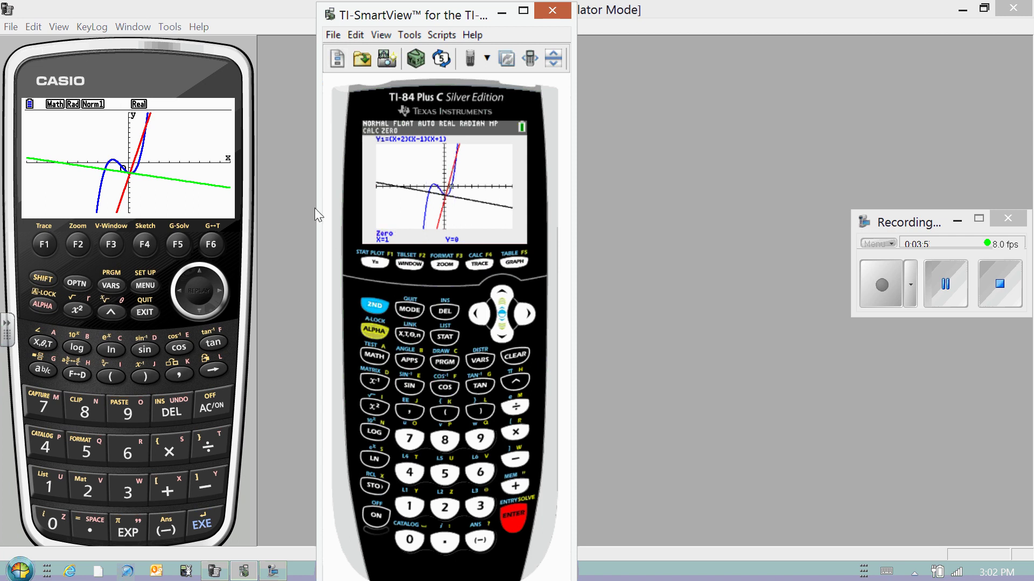
pyautogui.press('Left')
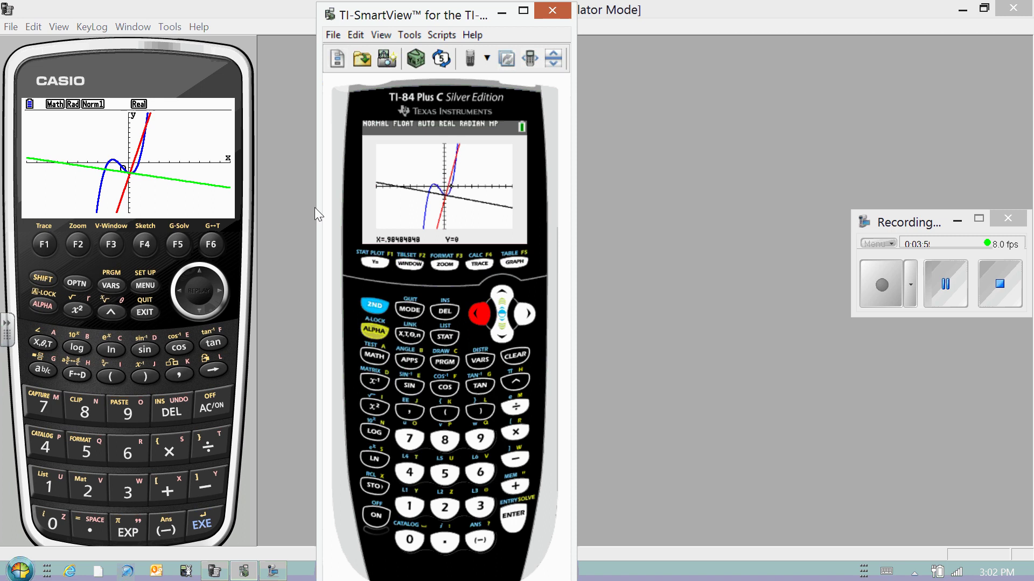
# Find the cubic's roots on the Casio with G-Solv ROOT, stepping through x=−2, −1 and 1
pyautogui.press('Left')
pyautogui.click(181, 246)
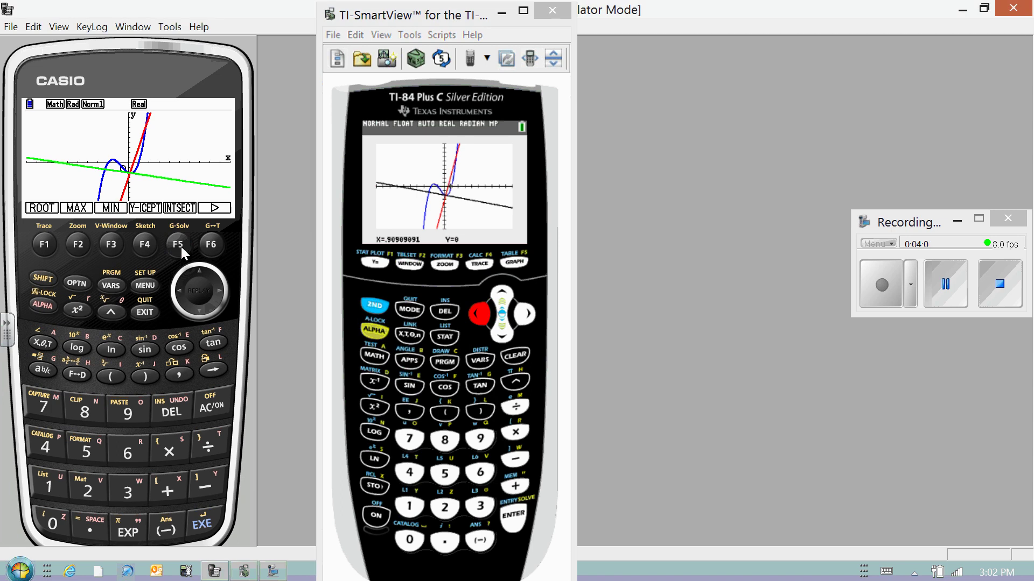
pyautogui.click(44, 244)
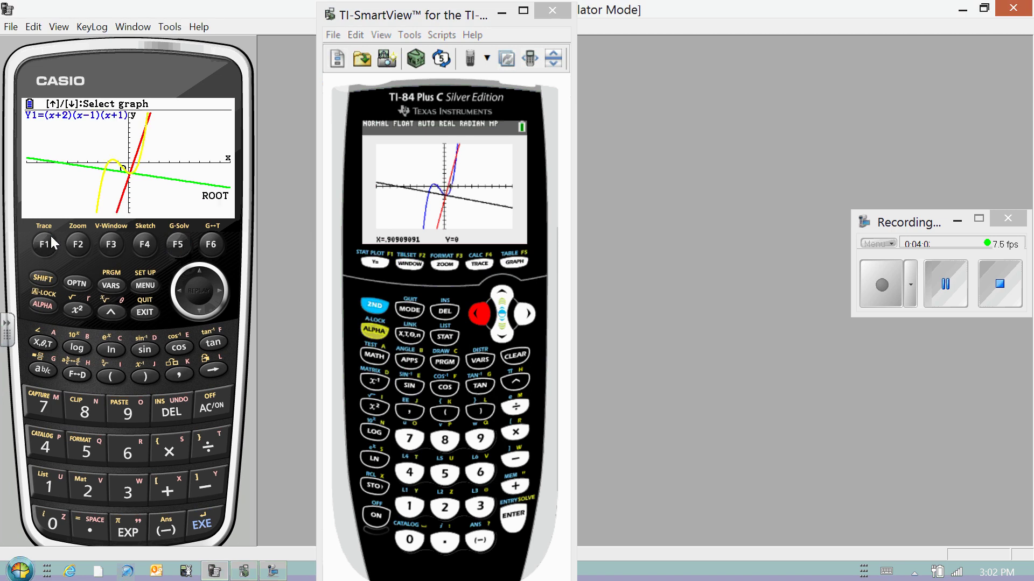
pyautogui.click(207, 523)
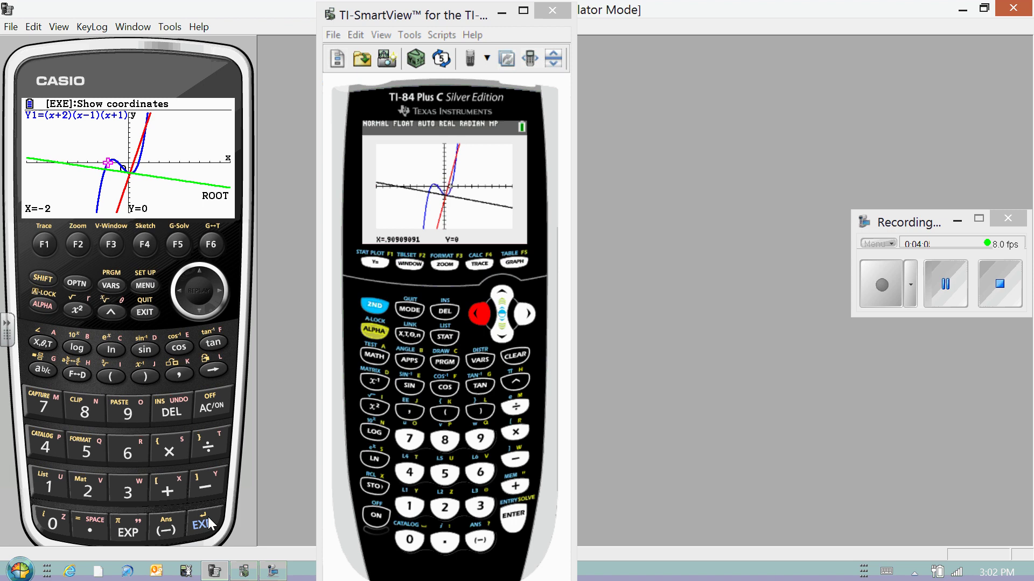
pyautogui.click(220, 291)
pyautogui.click(221, 291)
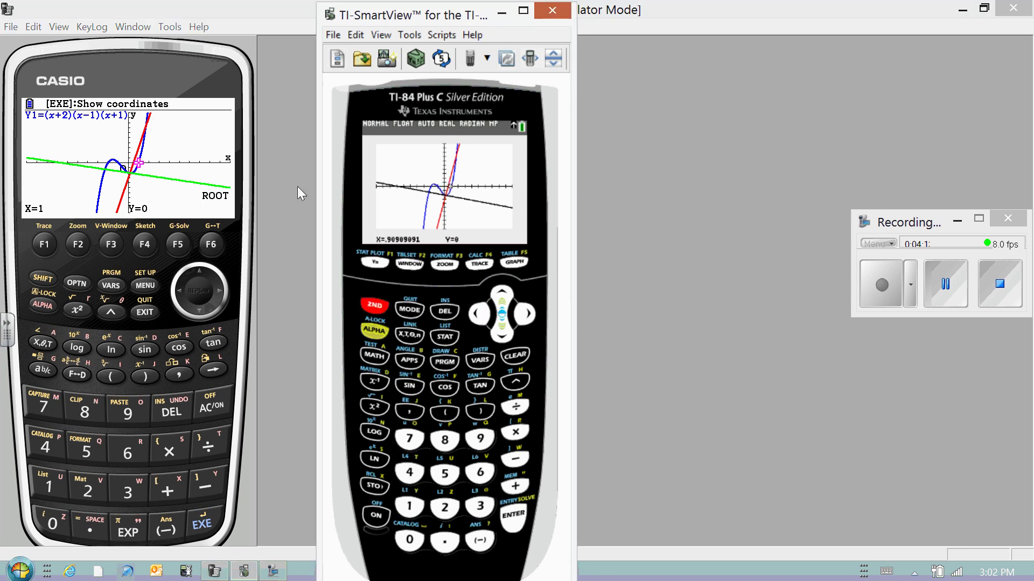
pyautogui.press('F4')
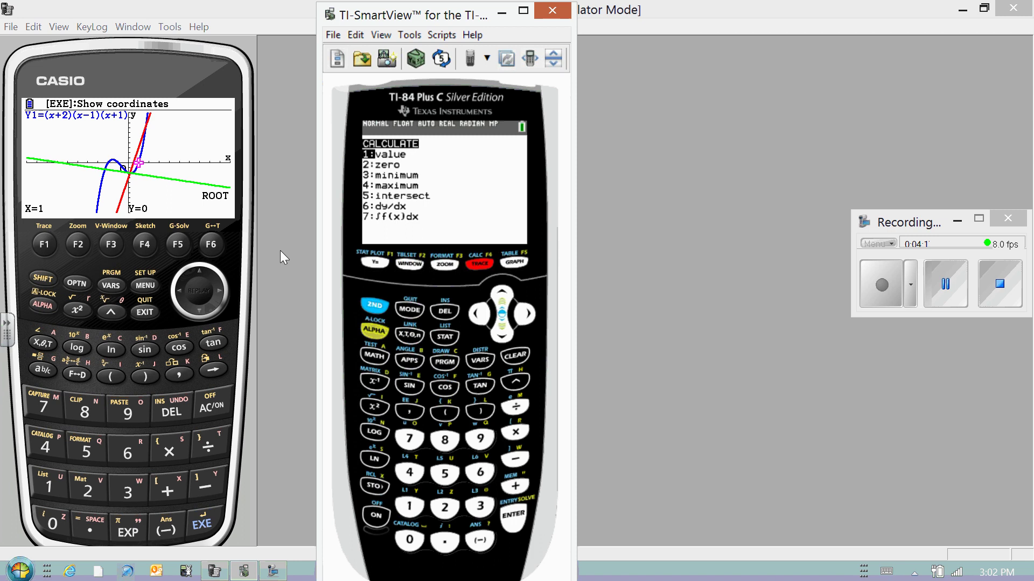
# Find the TI-84 intersection of the cubic and Y2=6X−3 at X≈1.724, Y≈7.344
pyautogui.press('5')
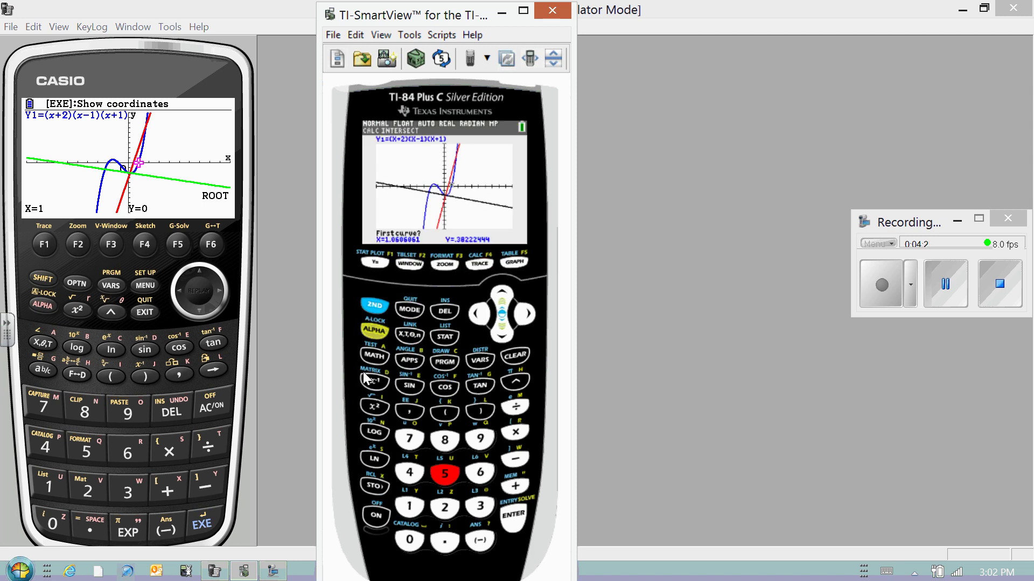
pyautogui.press('Return')
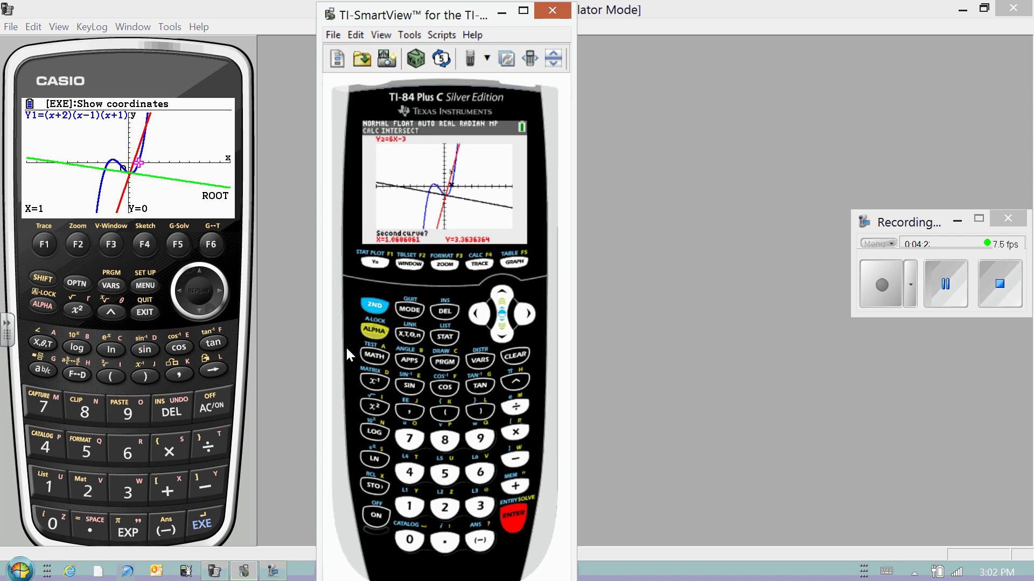
pyautogui.press('Return')
pyautogui.press('Return')
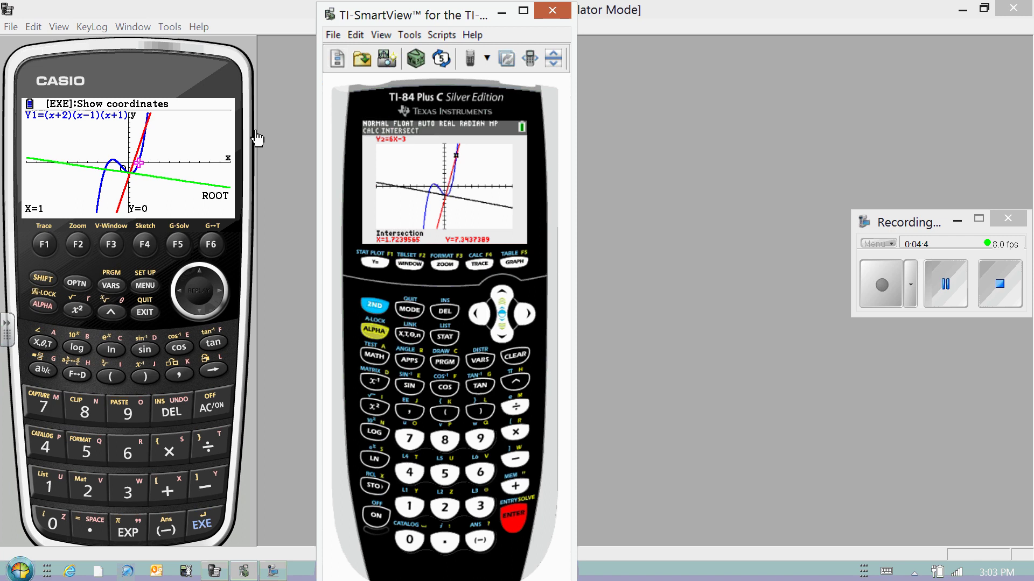
# On the Casio, run G-Solv INTSECT on the cubic Y1 and the line Y2=6x−3
pyautogui.click(178, 245)
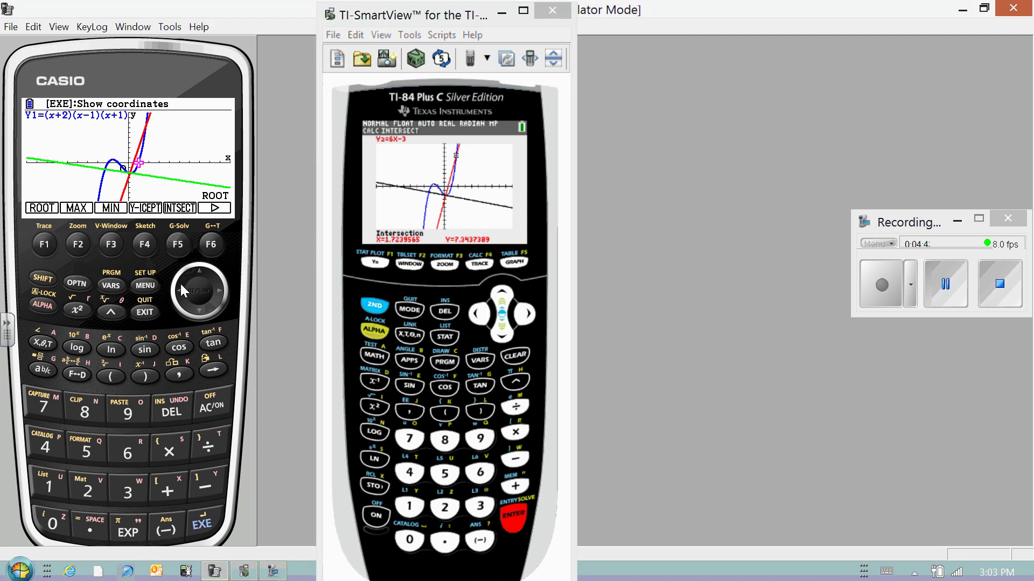
pyautogui.click(179, 246)
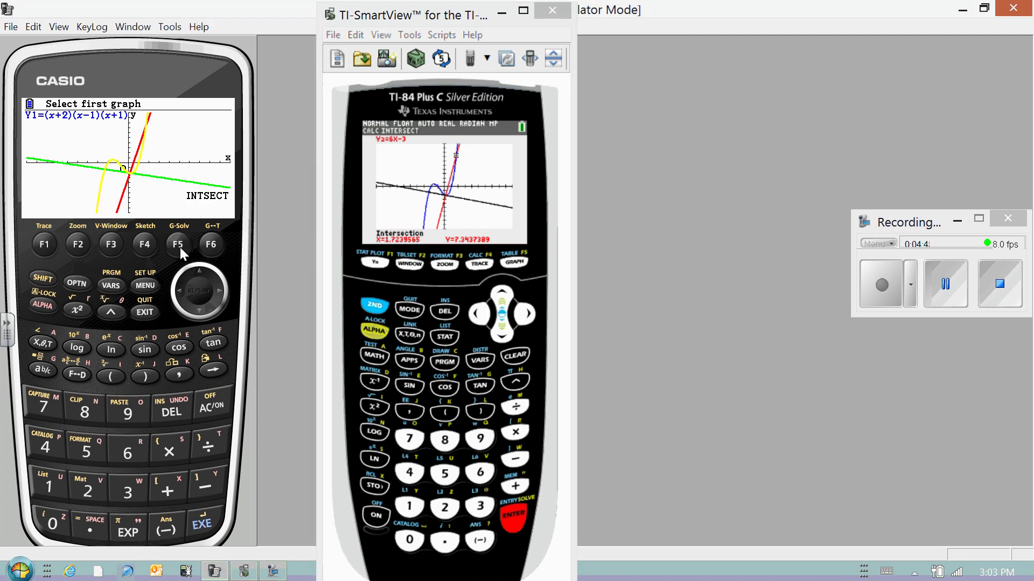
pyautogui.click(209, 519)
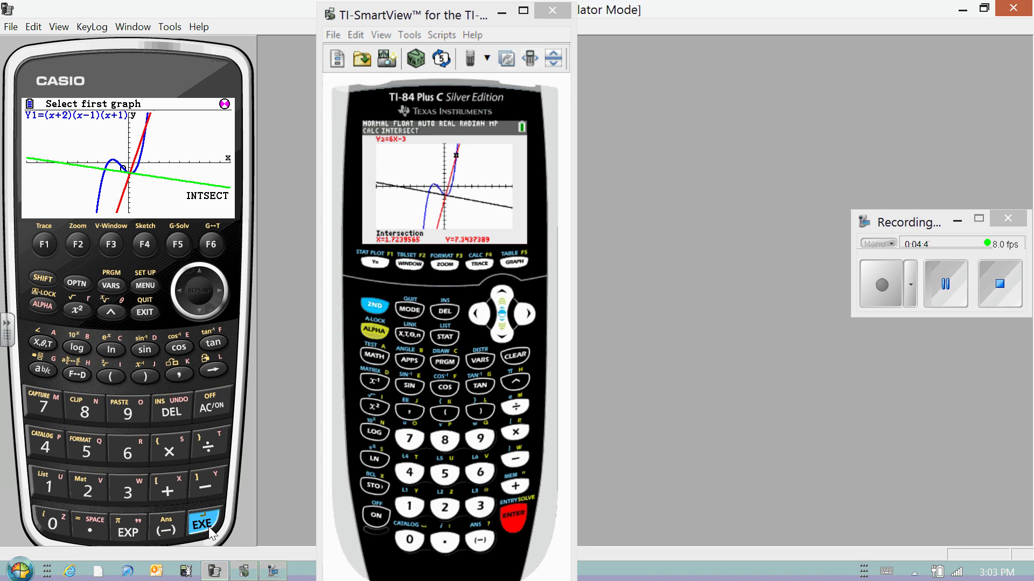
pyautogui.click(211, 531)
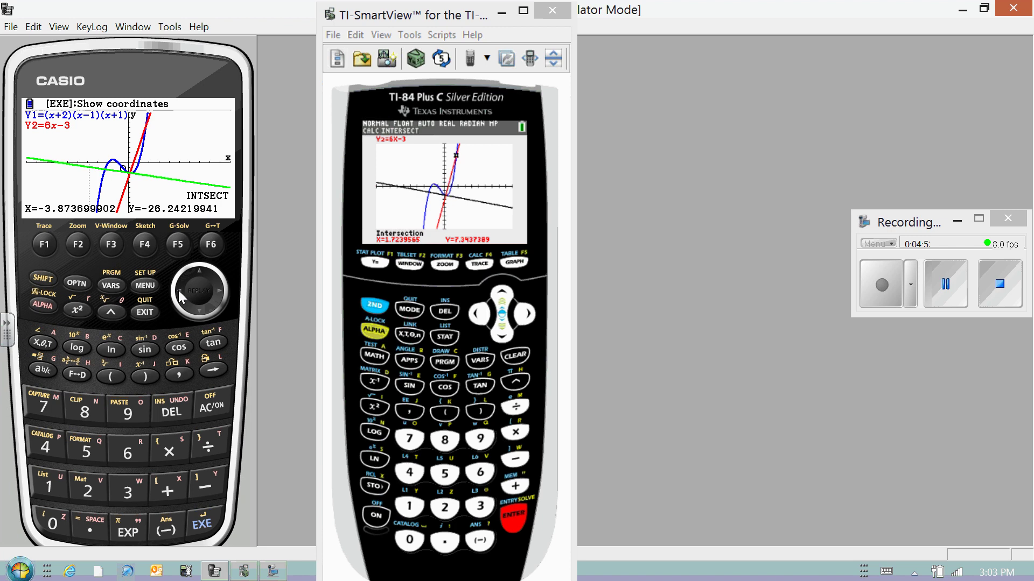
# Cycle through the intersections at x≈−3.874, 0.150 and 1.724
pyautogui.click(215, 289)
pyautogui.click(179, 290)
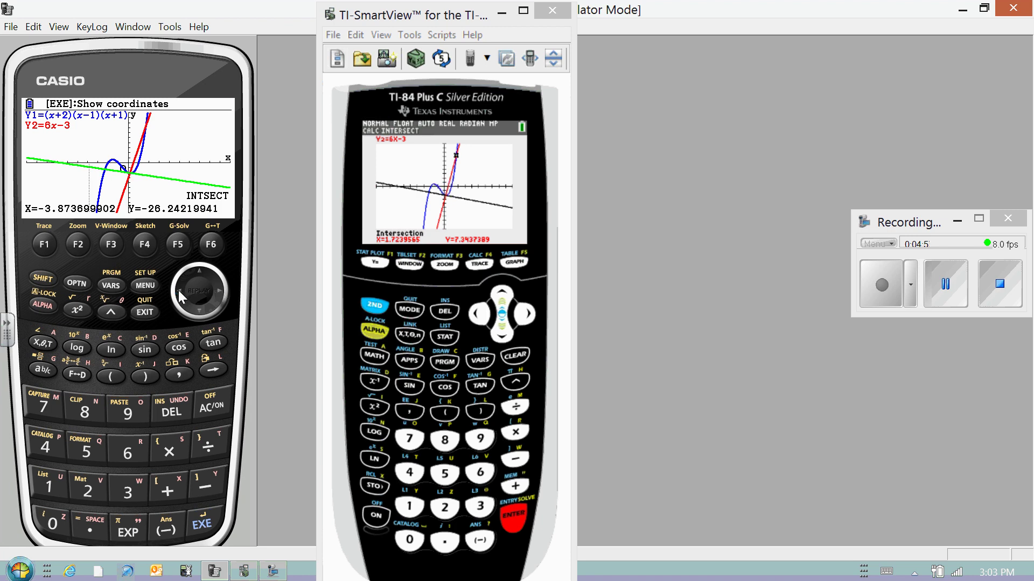
pyautogui.click(219, 288)
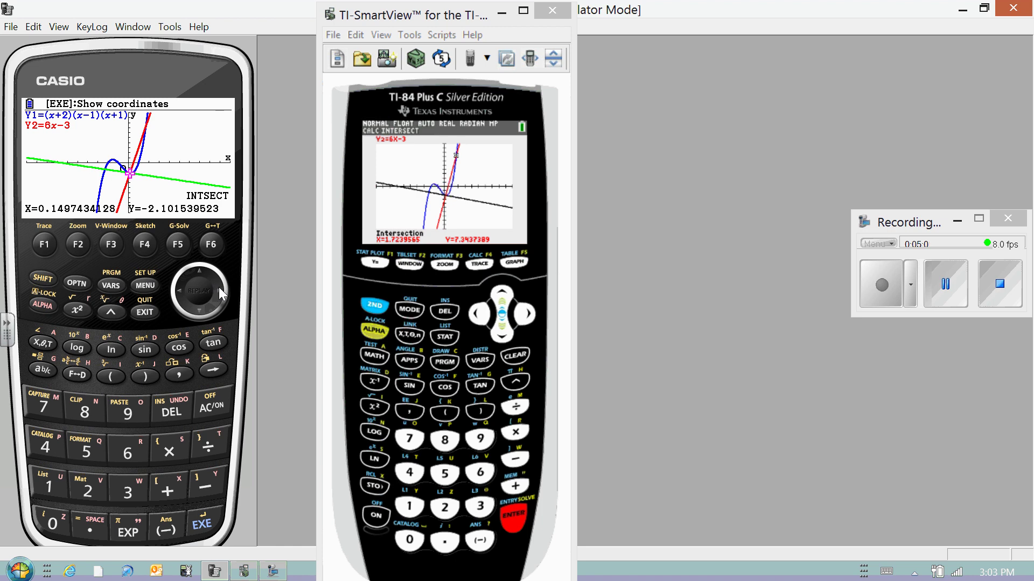
pyautogui.click(219, 288)
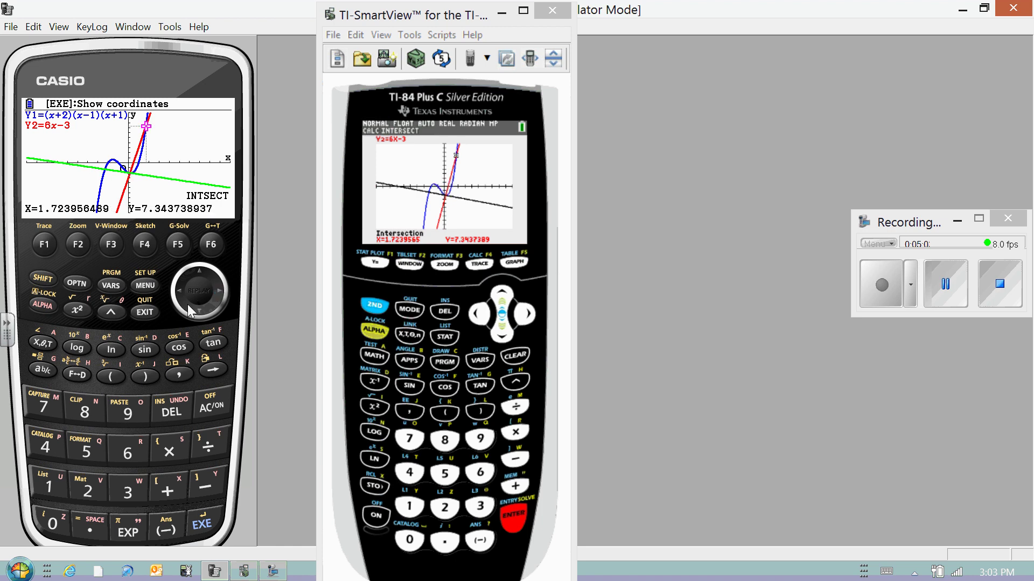
pyautogui.click(176, 289)
pyautogui.click(177, 289)
pyautogui.click(224, 286)
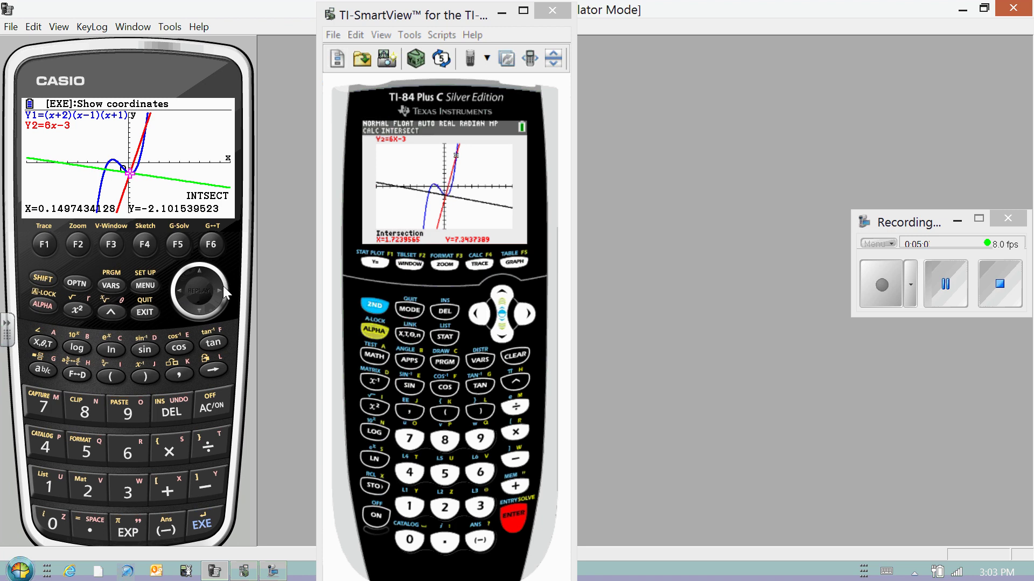
pyautogui.click(223, 286)
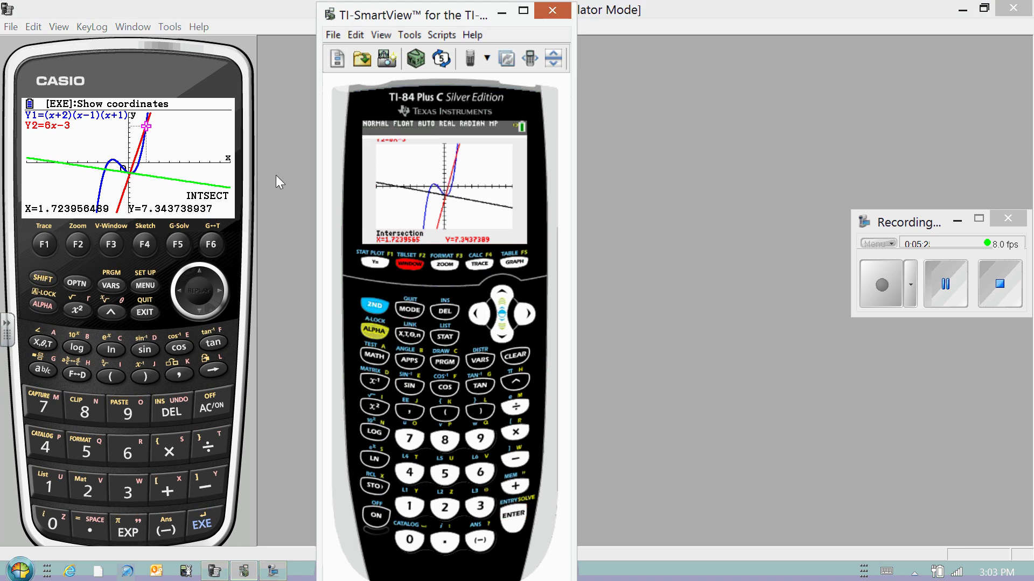
# Set the TI-84 window Xmin to -20 and redraw the graph
pyautogui.click(410, 264)
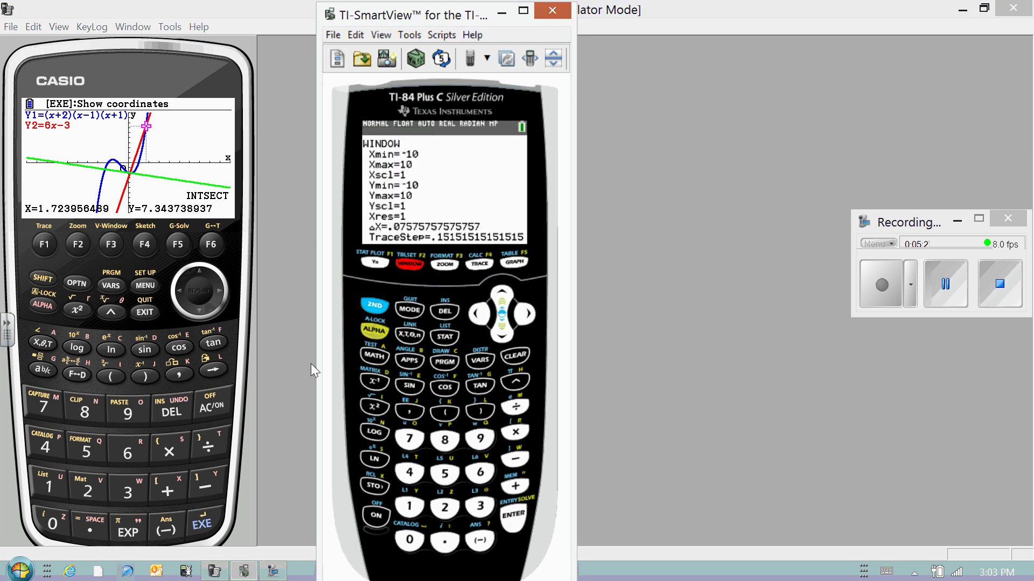
pyautogui.click(479, 540)
pyautogui.click(445, 508)
pyautogui.click(410, 540)
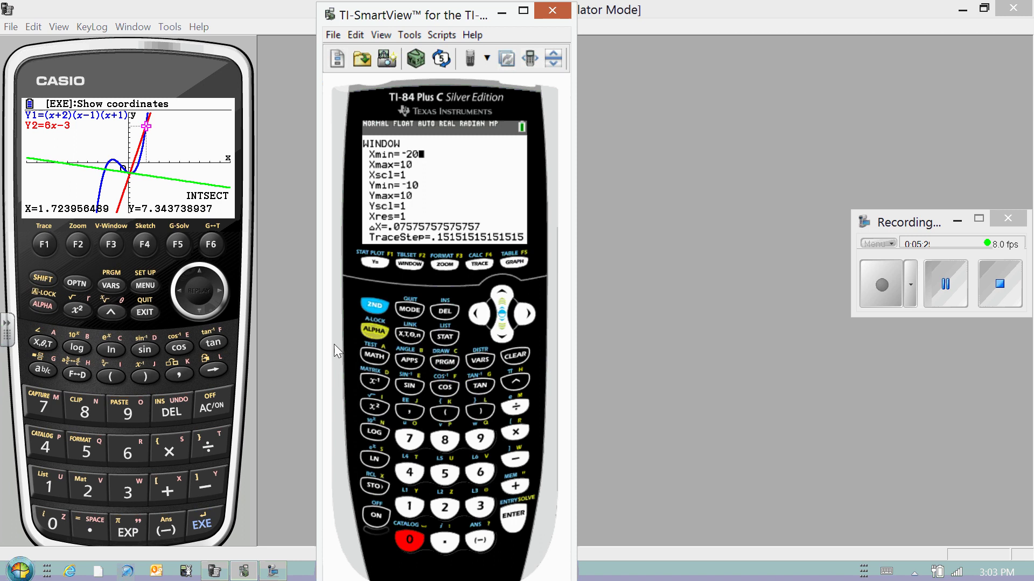
pyautogui.press('Return')
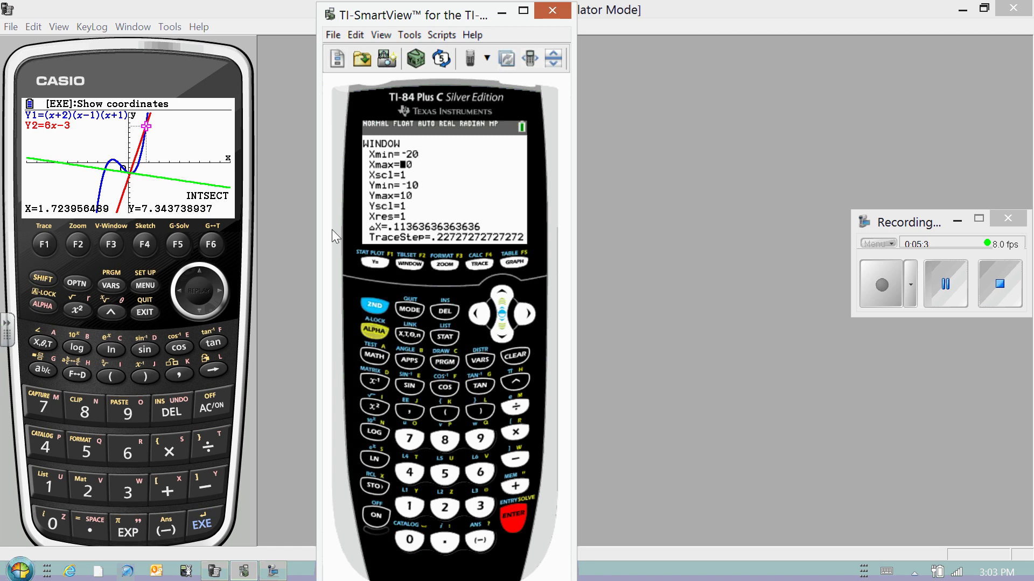
pyautogui.press('F5')
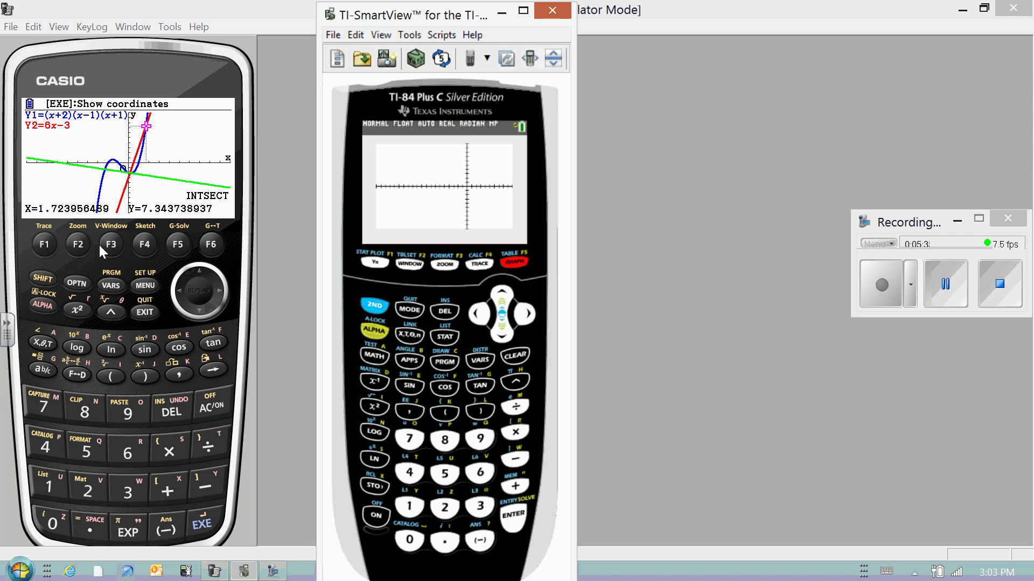
# Set the Casio V-Window Xmin to -20 and redraw the cubic and both lines
pyautogui.click(42, 278)
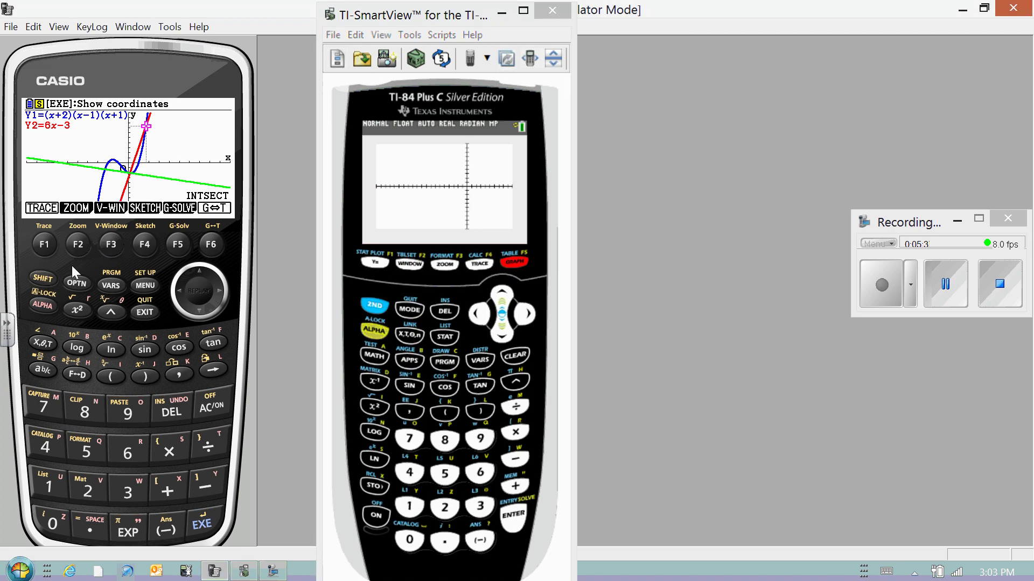
pyautogui.click(113, 244)
pyautogui.click(164, 531)
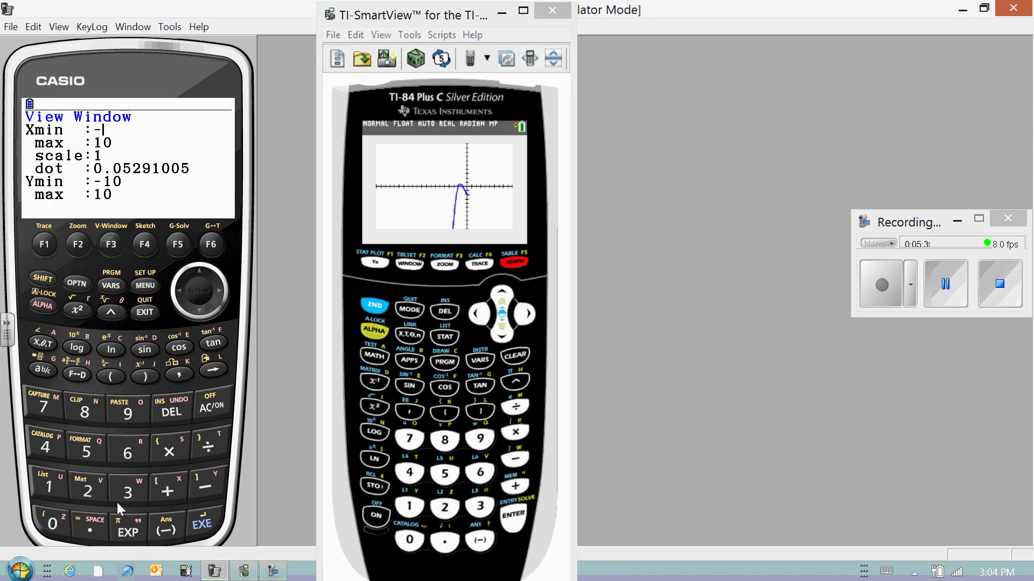
pyautogui.click(83, 499)
pyautogui.click(62, 518)
pyautogui.click(201, 524)
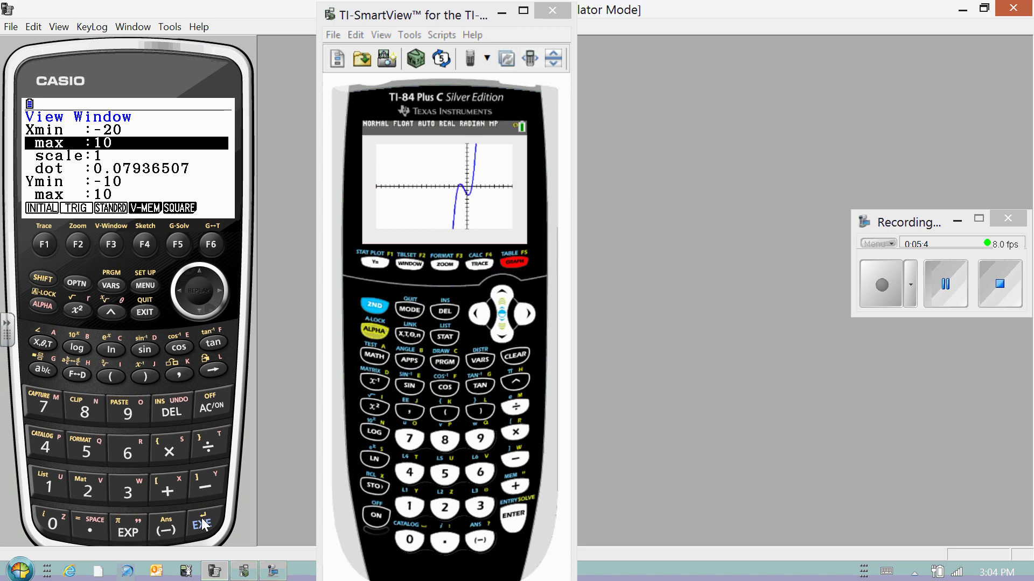
pyautogui.click(201, 524)
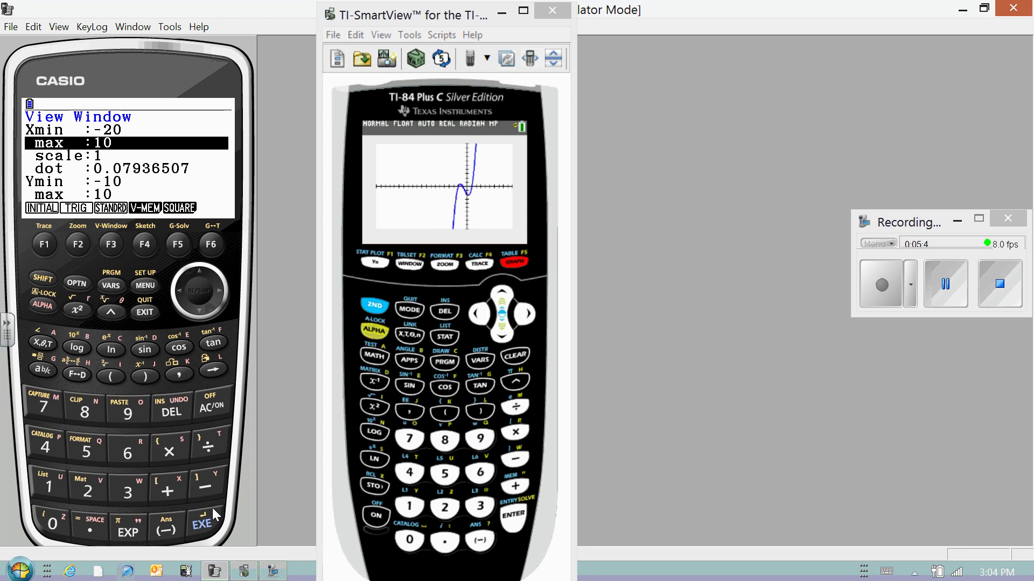
pyautogui.click(209, 238)
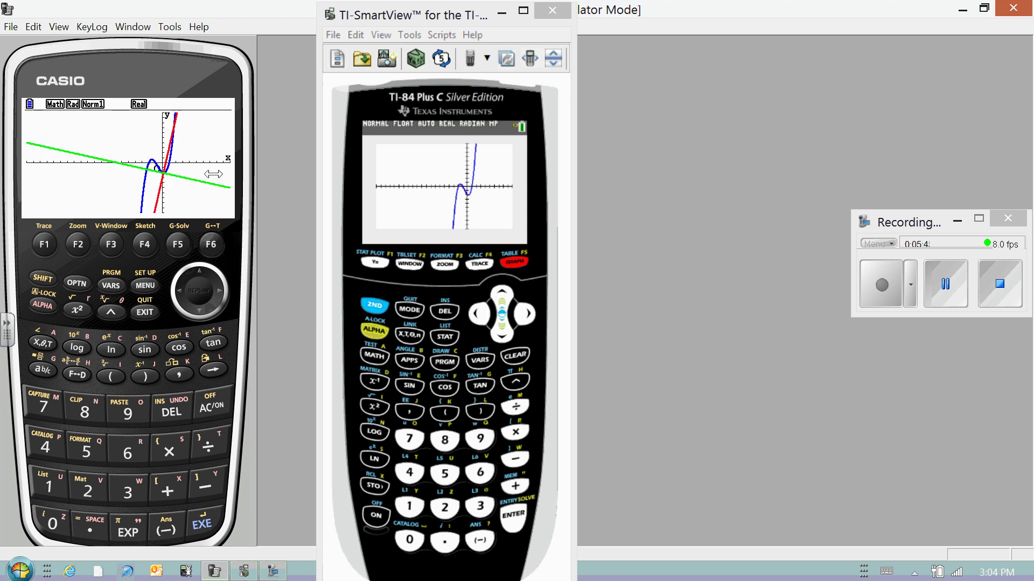